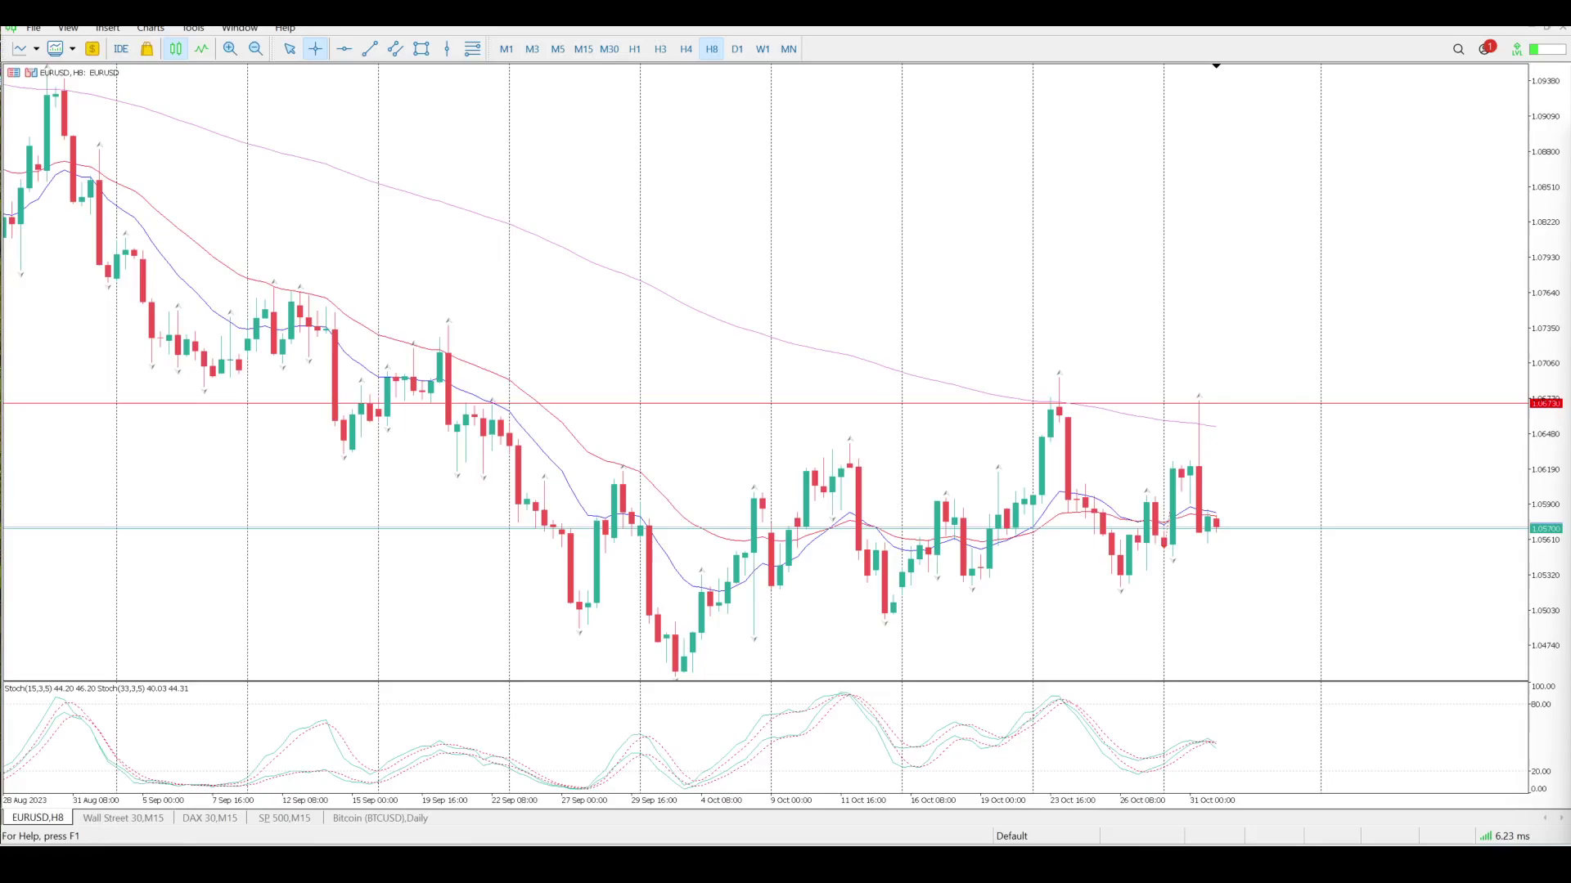
Switch EURUSD to the weekly timeframe and scroll back through its history.
key("Escape")
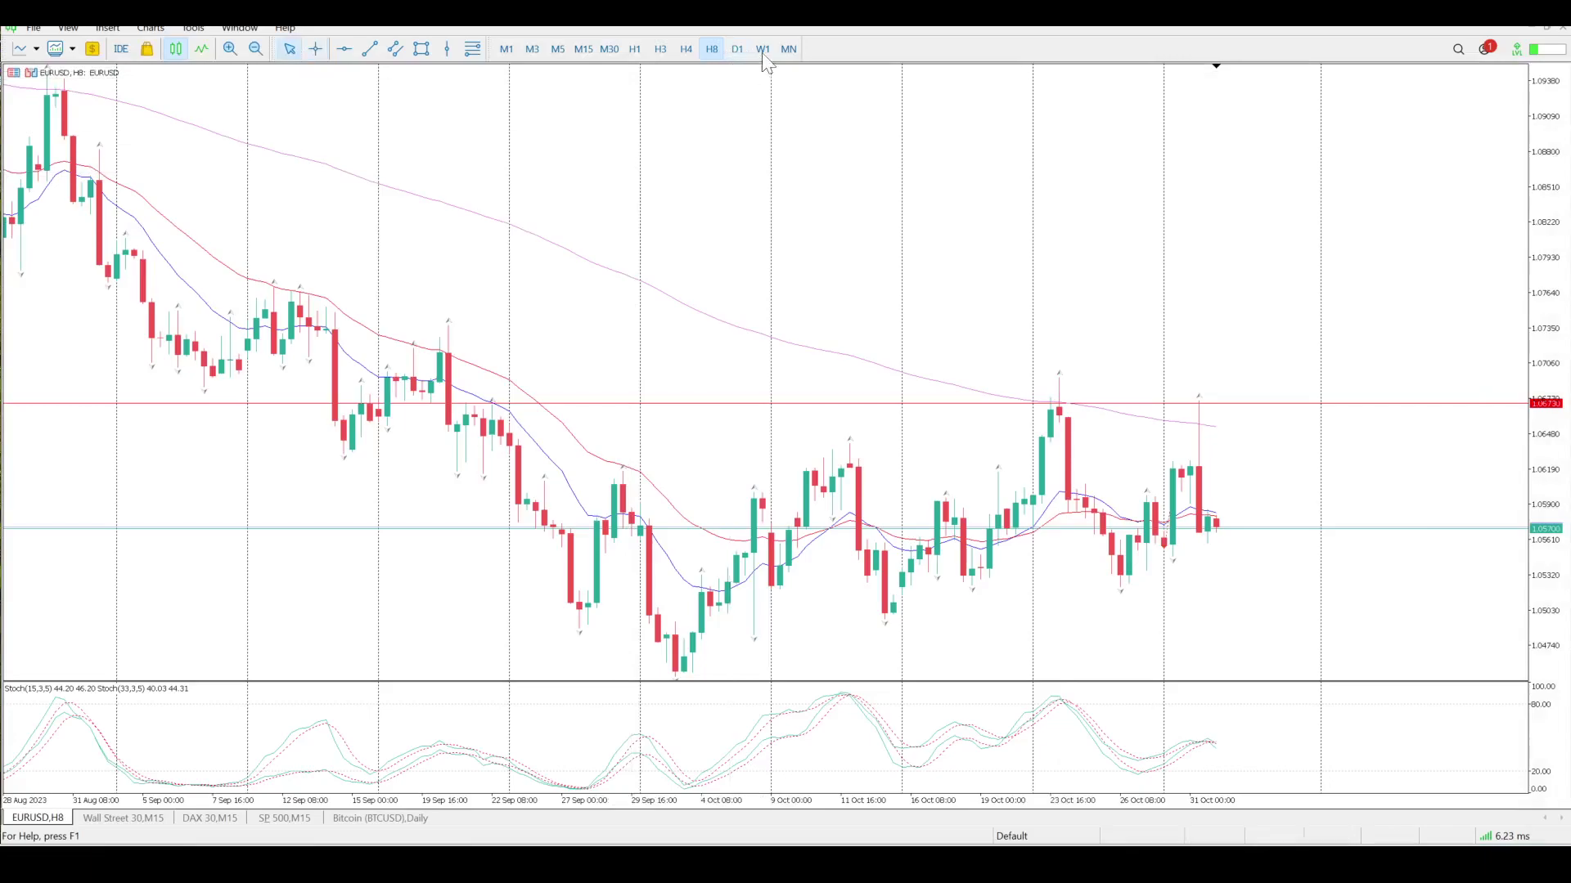
left_click(762, 51)
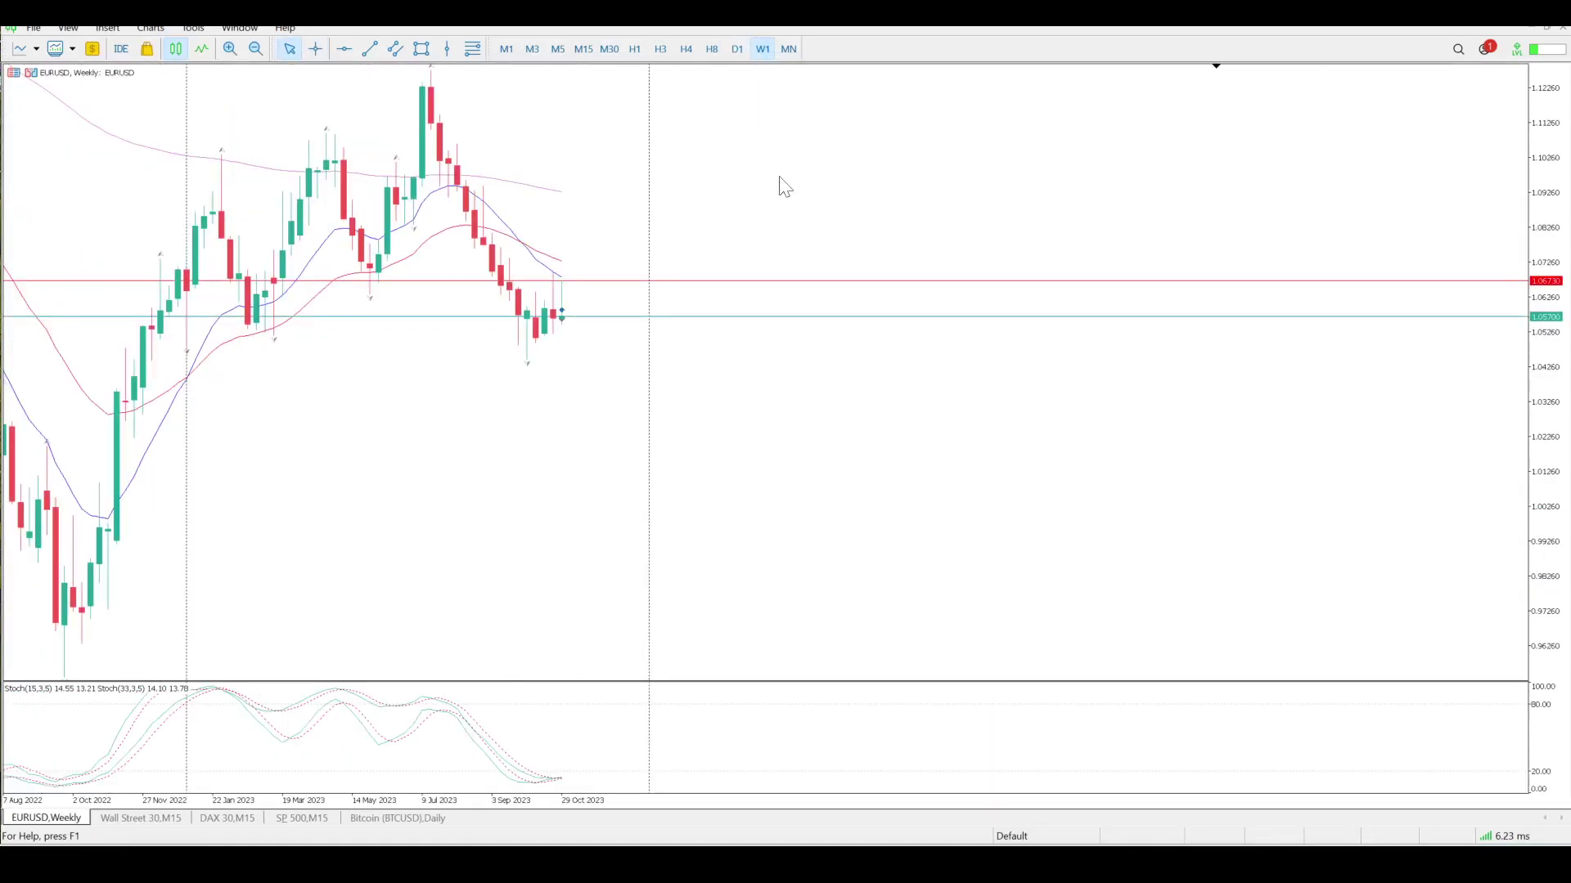
scroll(435, 291, "up", 5)
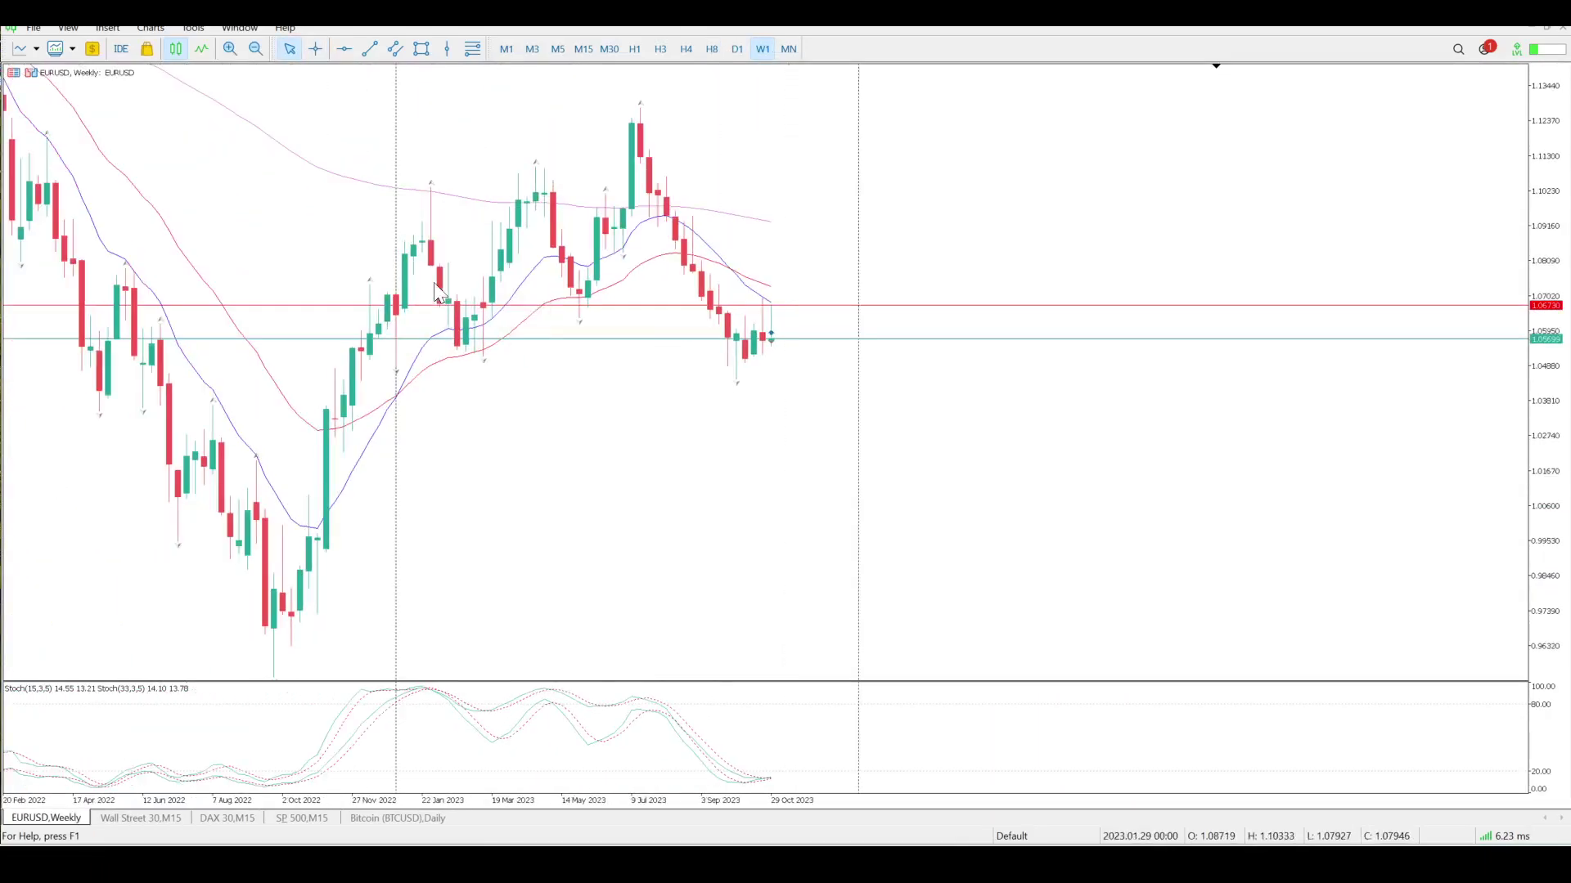
scroll(436, 291, "up", 8)
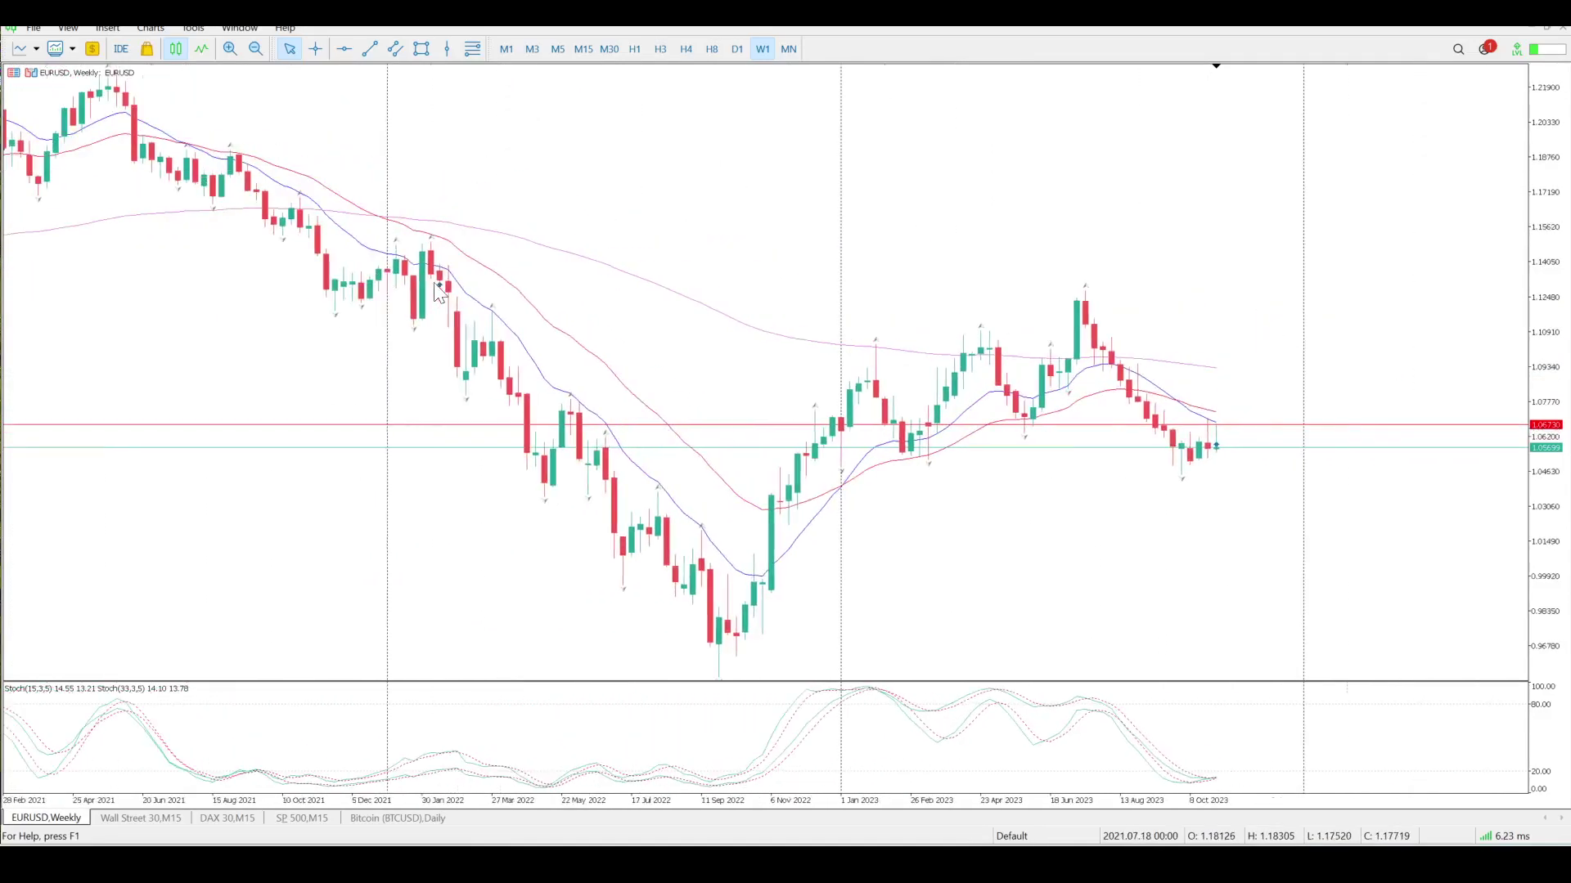
Move to the monthly timeframe and pan the chart back to 2017.
left_click(789, 50)
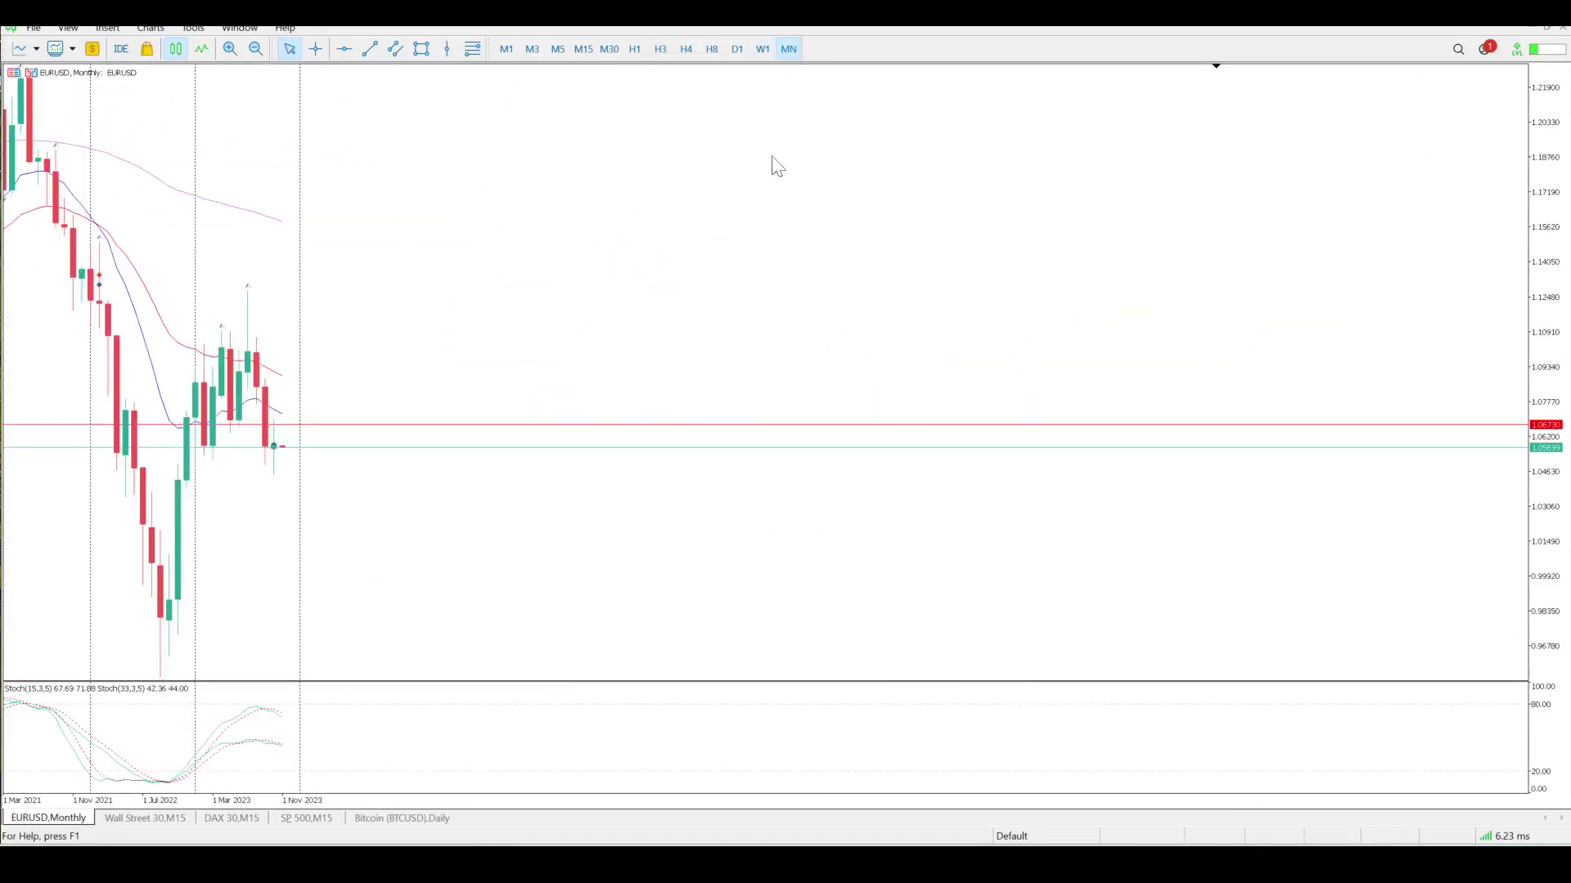
scroll(778, 172, "up", 3)
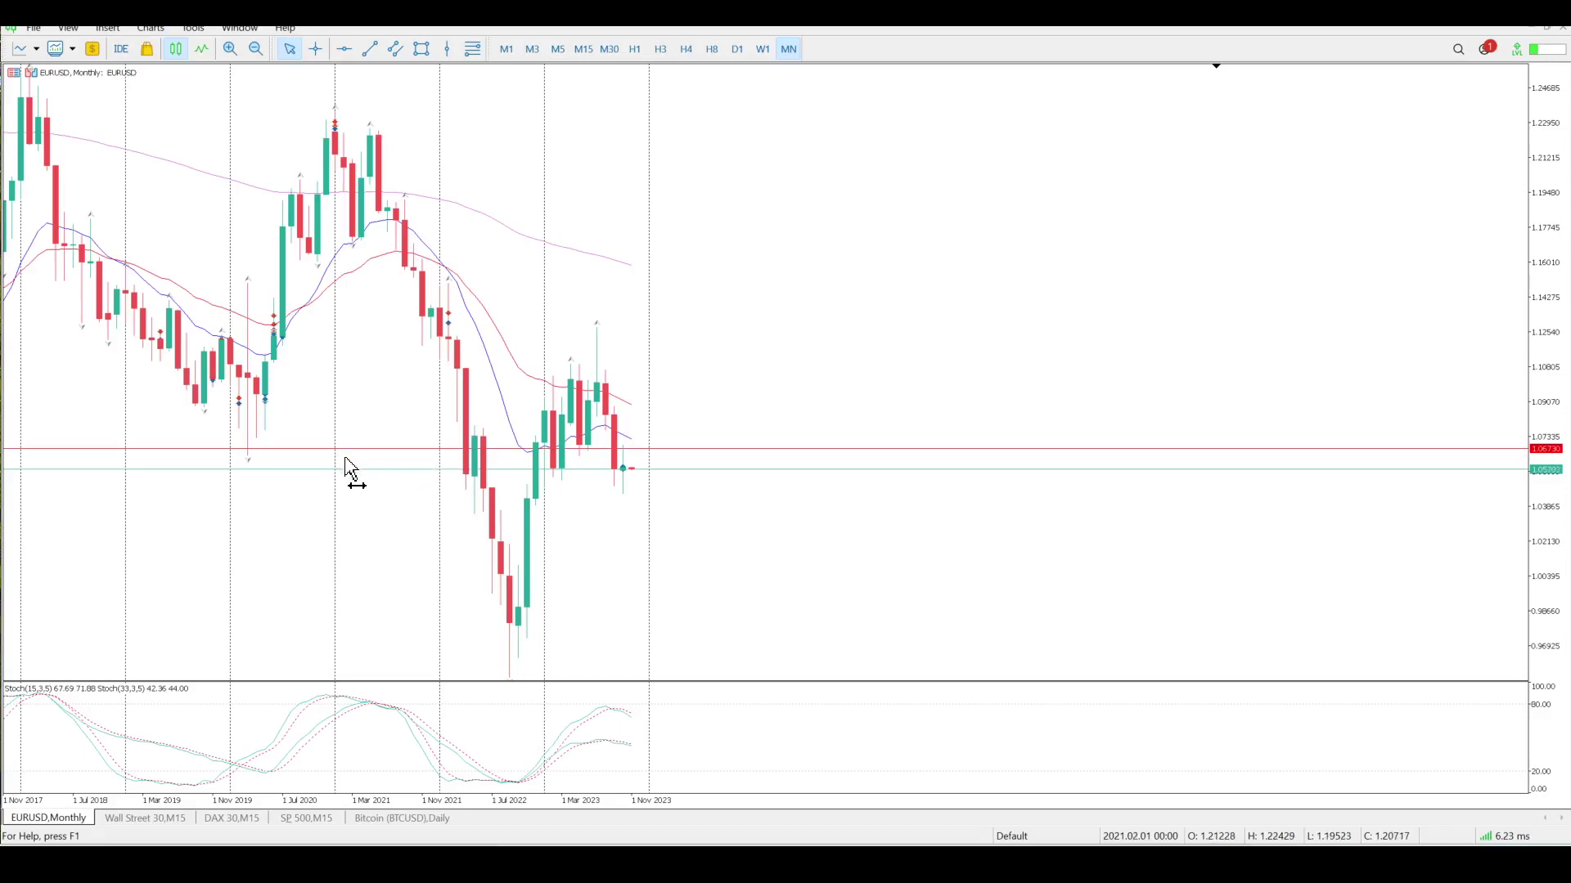
left_click_drag(348, 470, 355, 466)
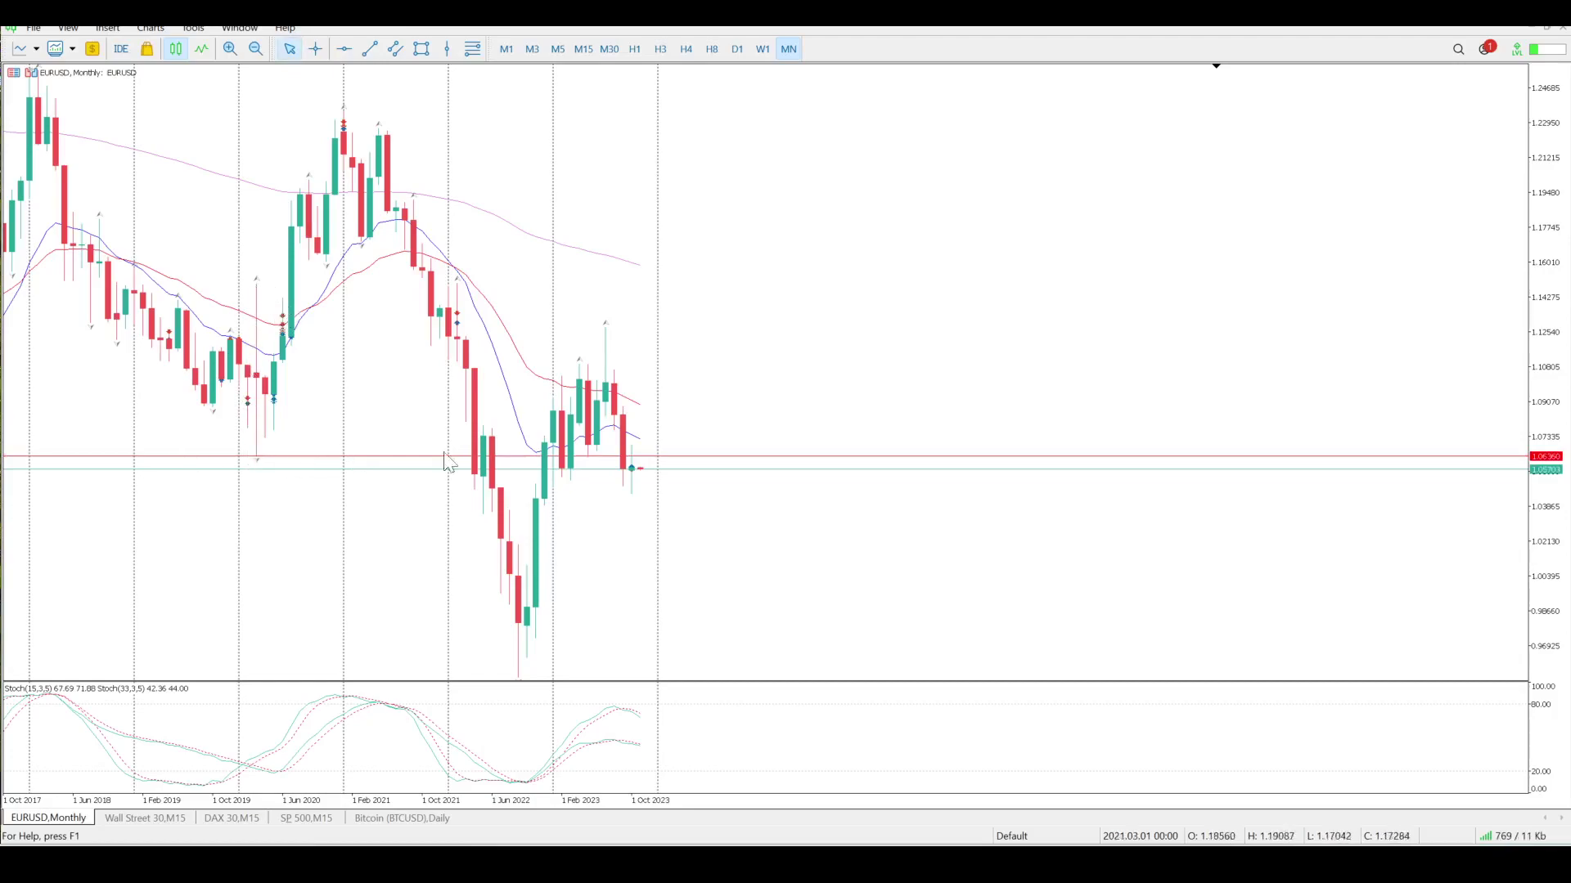
mouse_move(632, 464)
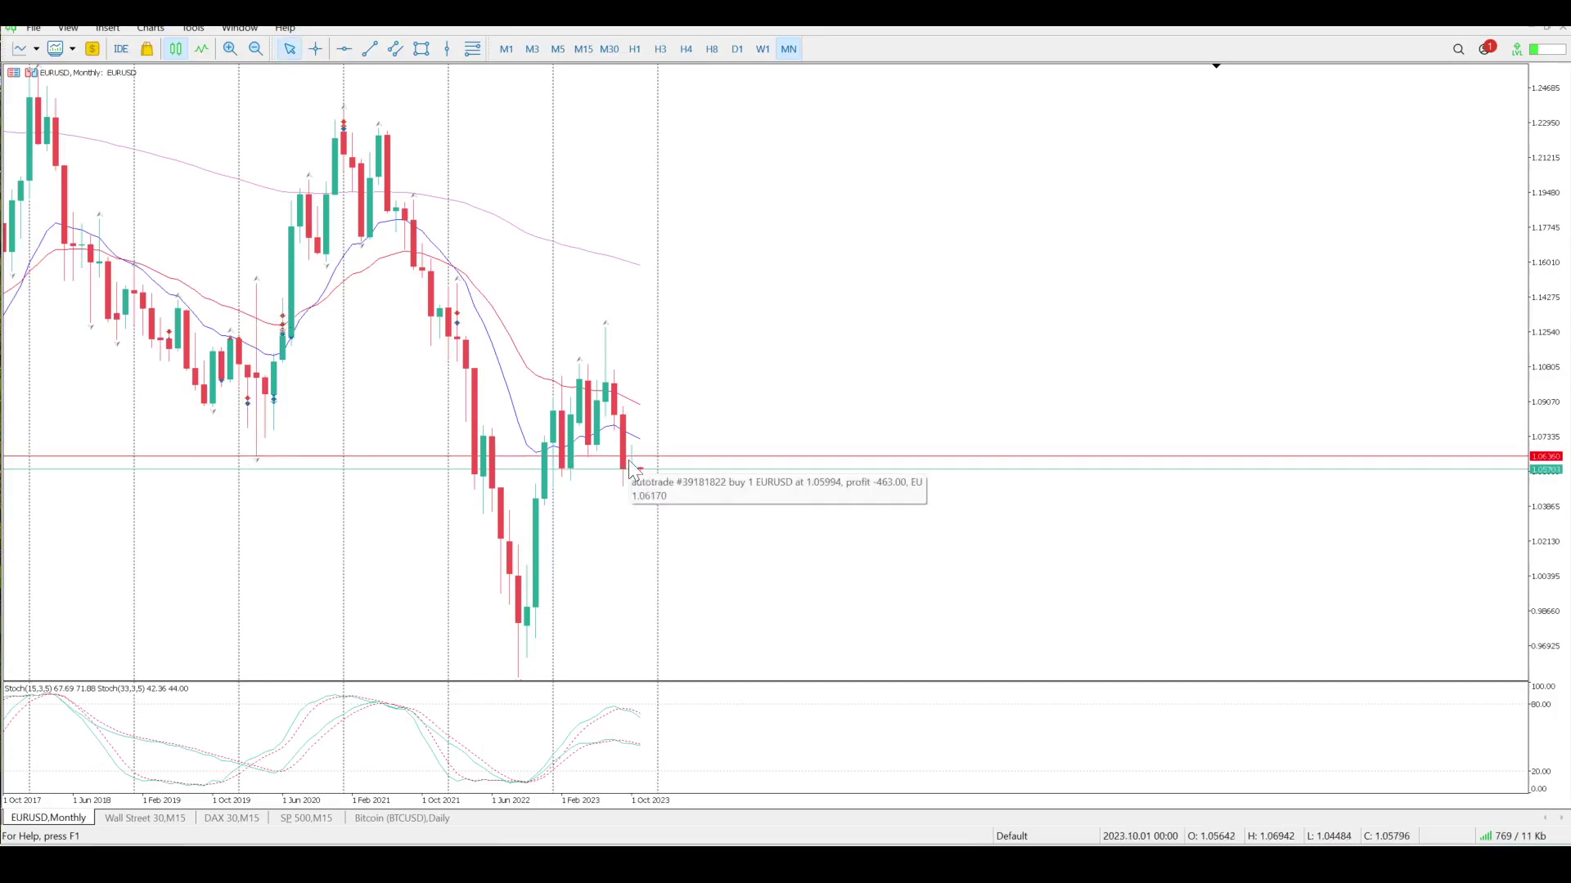
Return EURUSD to the H8 timeframe and scroll through the recent bars.
left_click(712, 49)
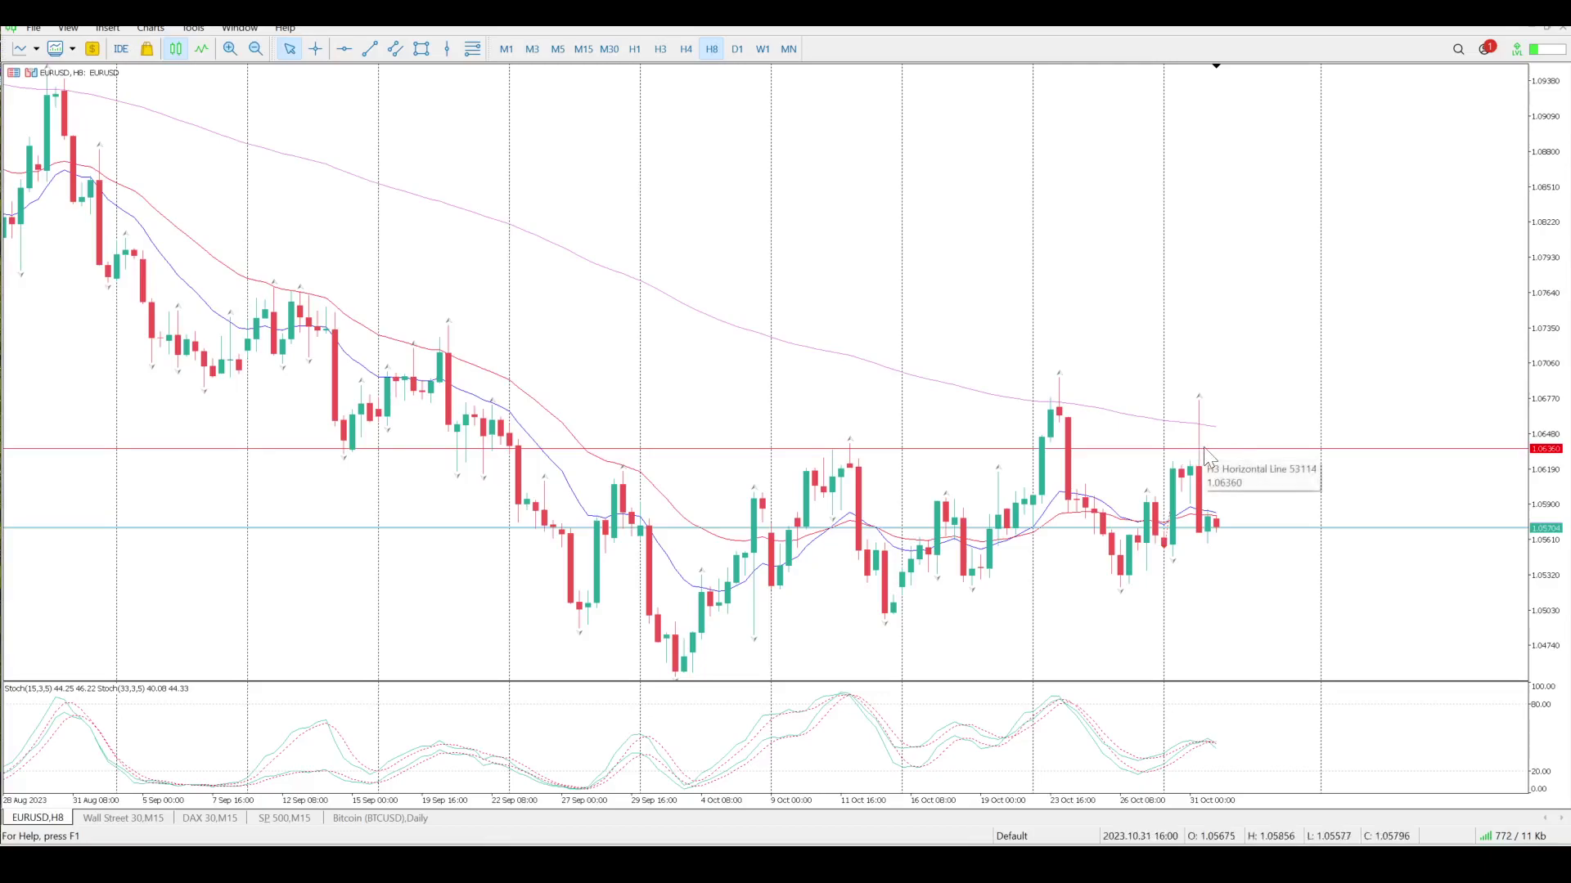
scroll(876, 446, "up", 2)
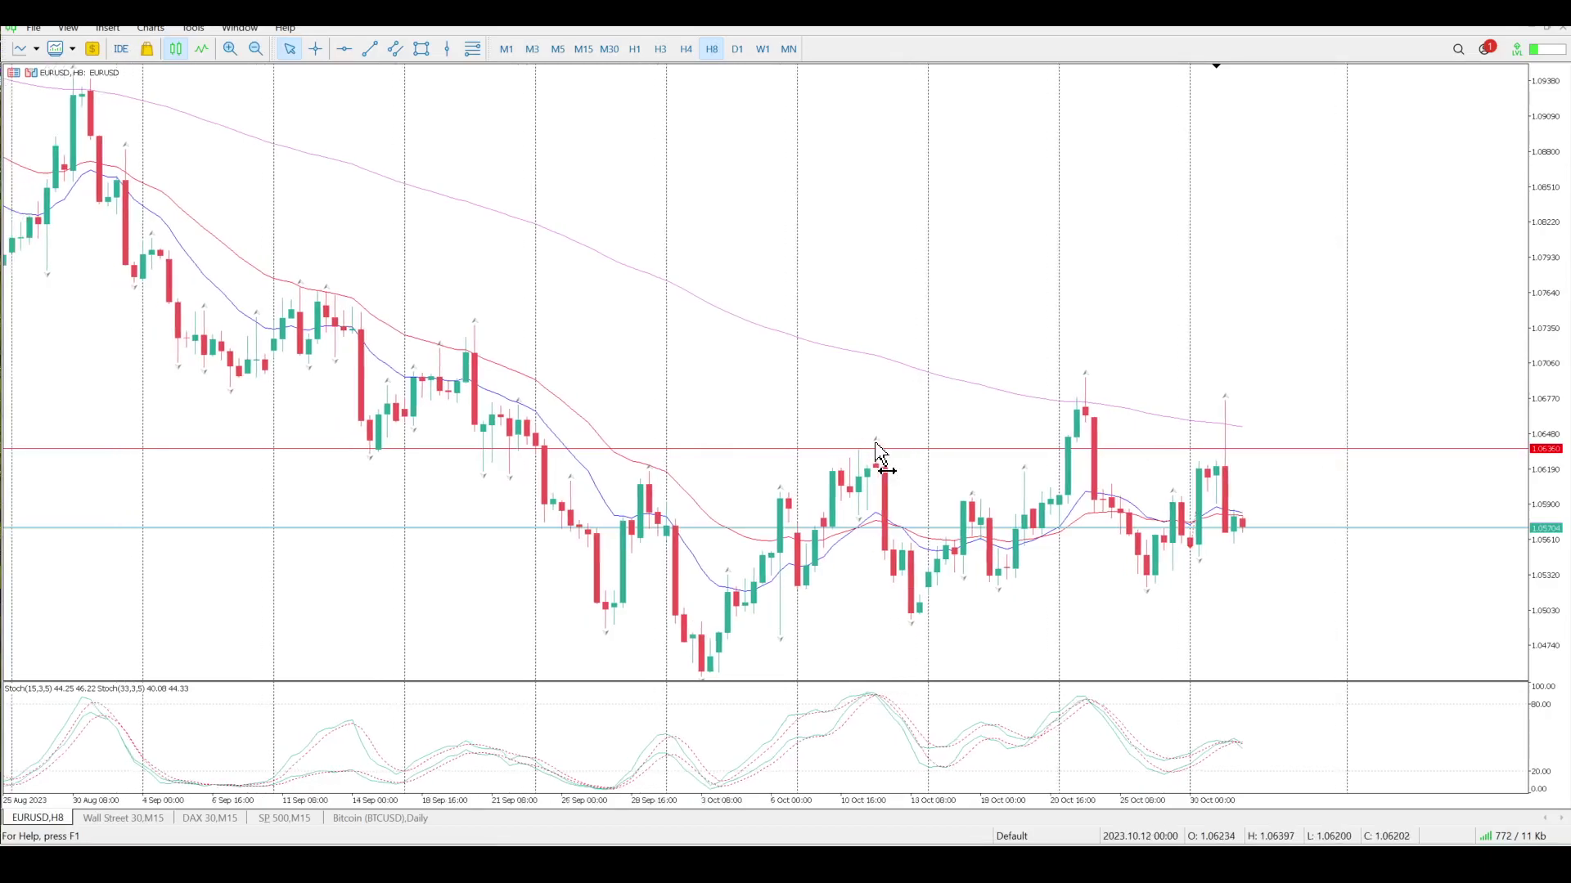
scroll(876, 446, "up", 1)
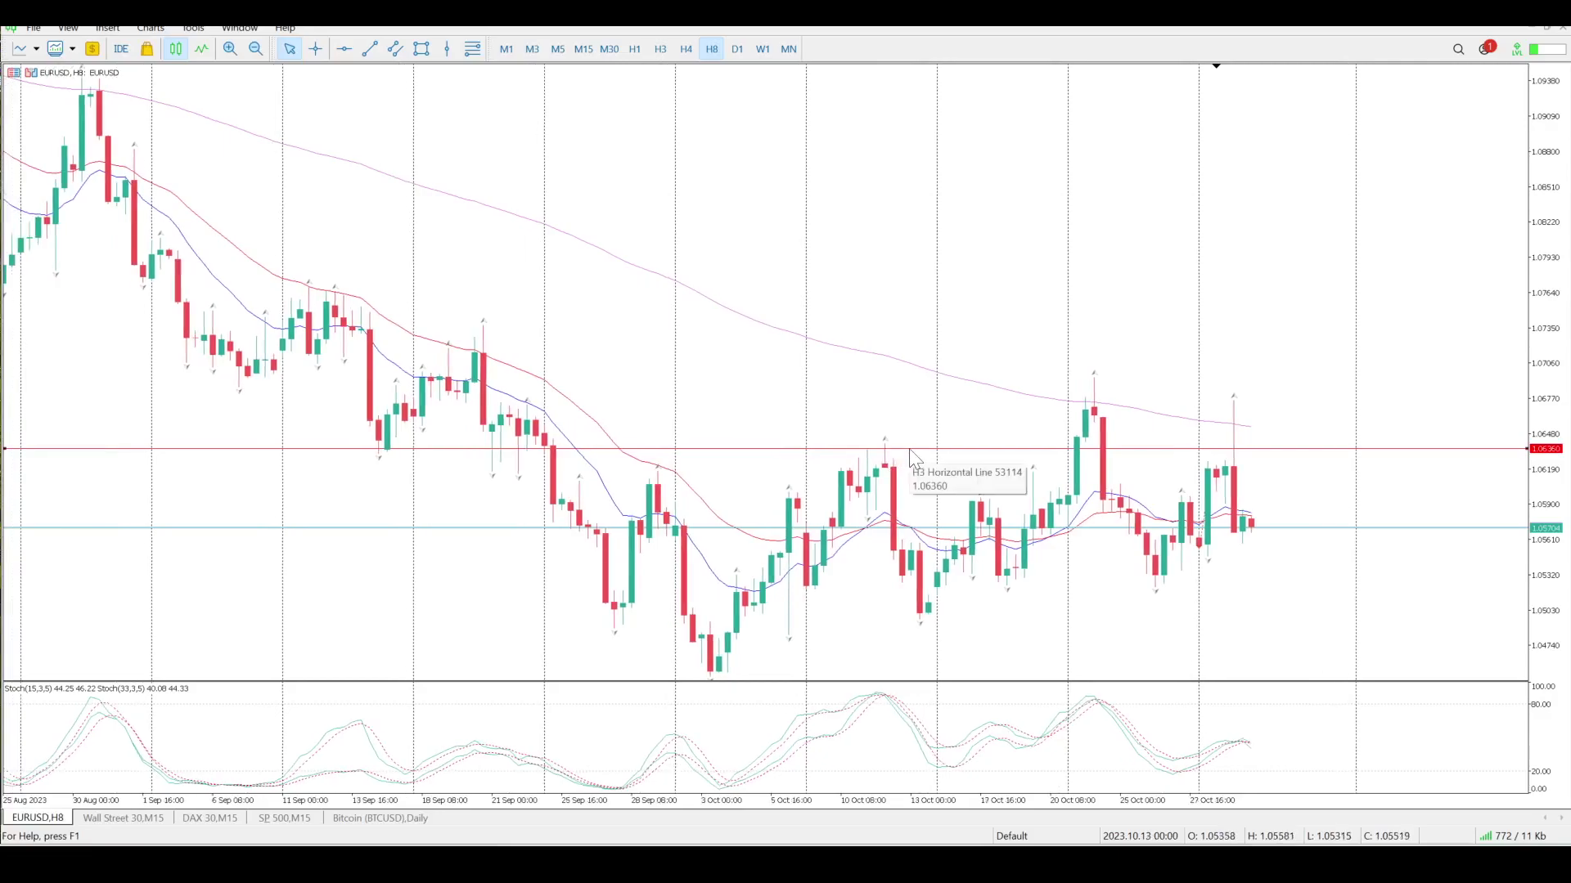
Raise the red horizontal line from 1.06360 to 1.06394.
left_click_drag(909, 453, 900, 446)
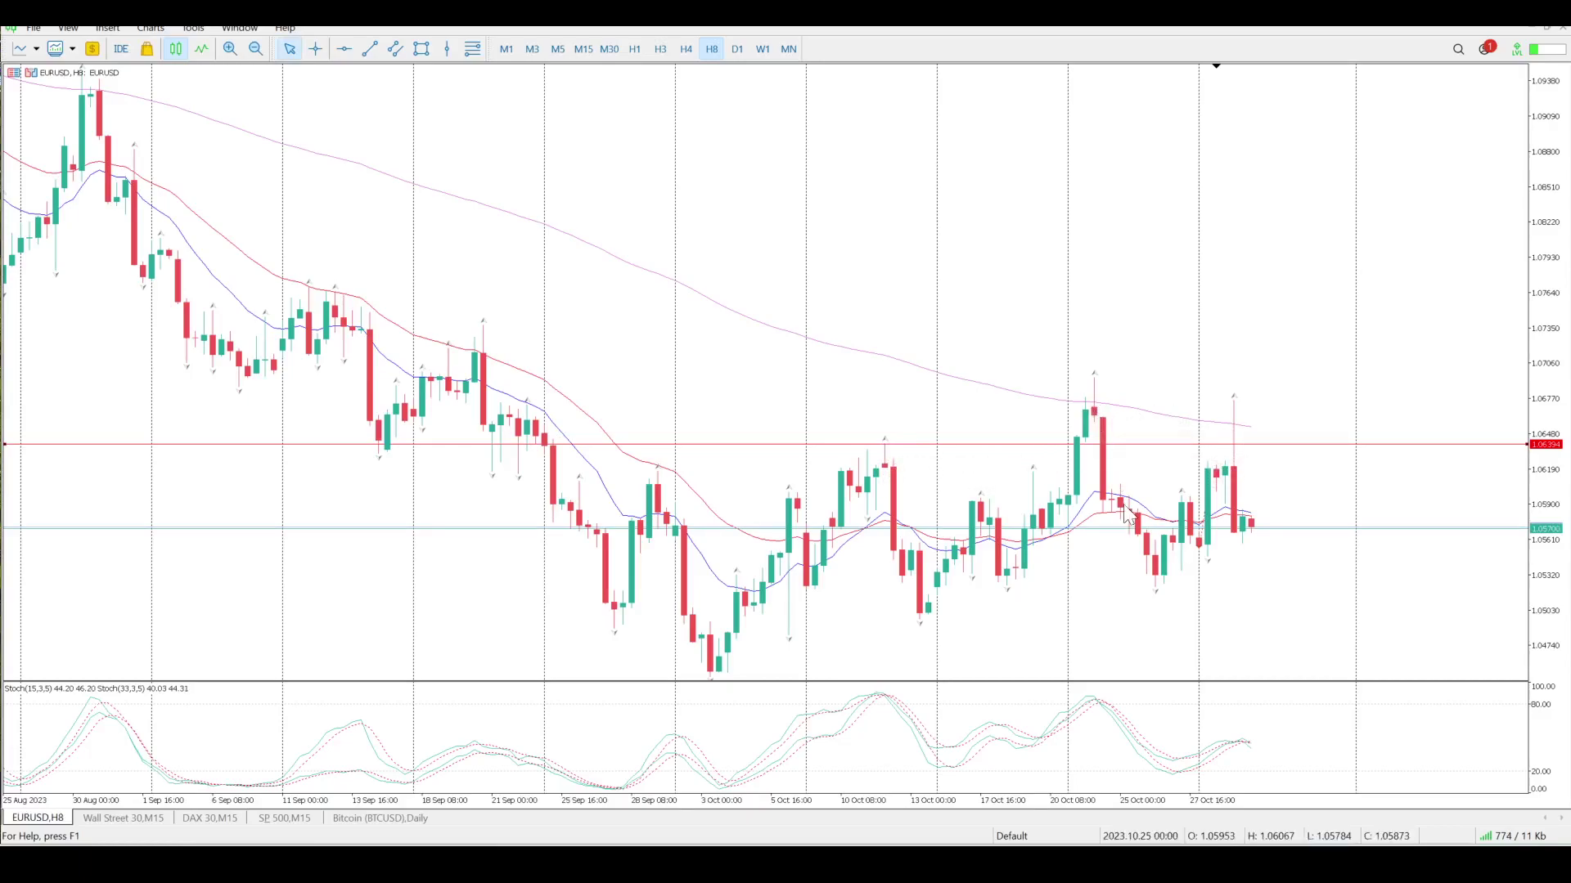
mouse_move(1013, 549)
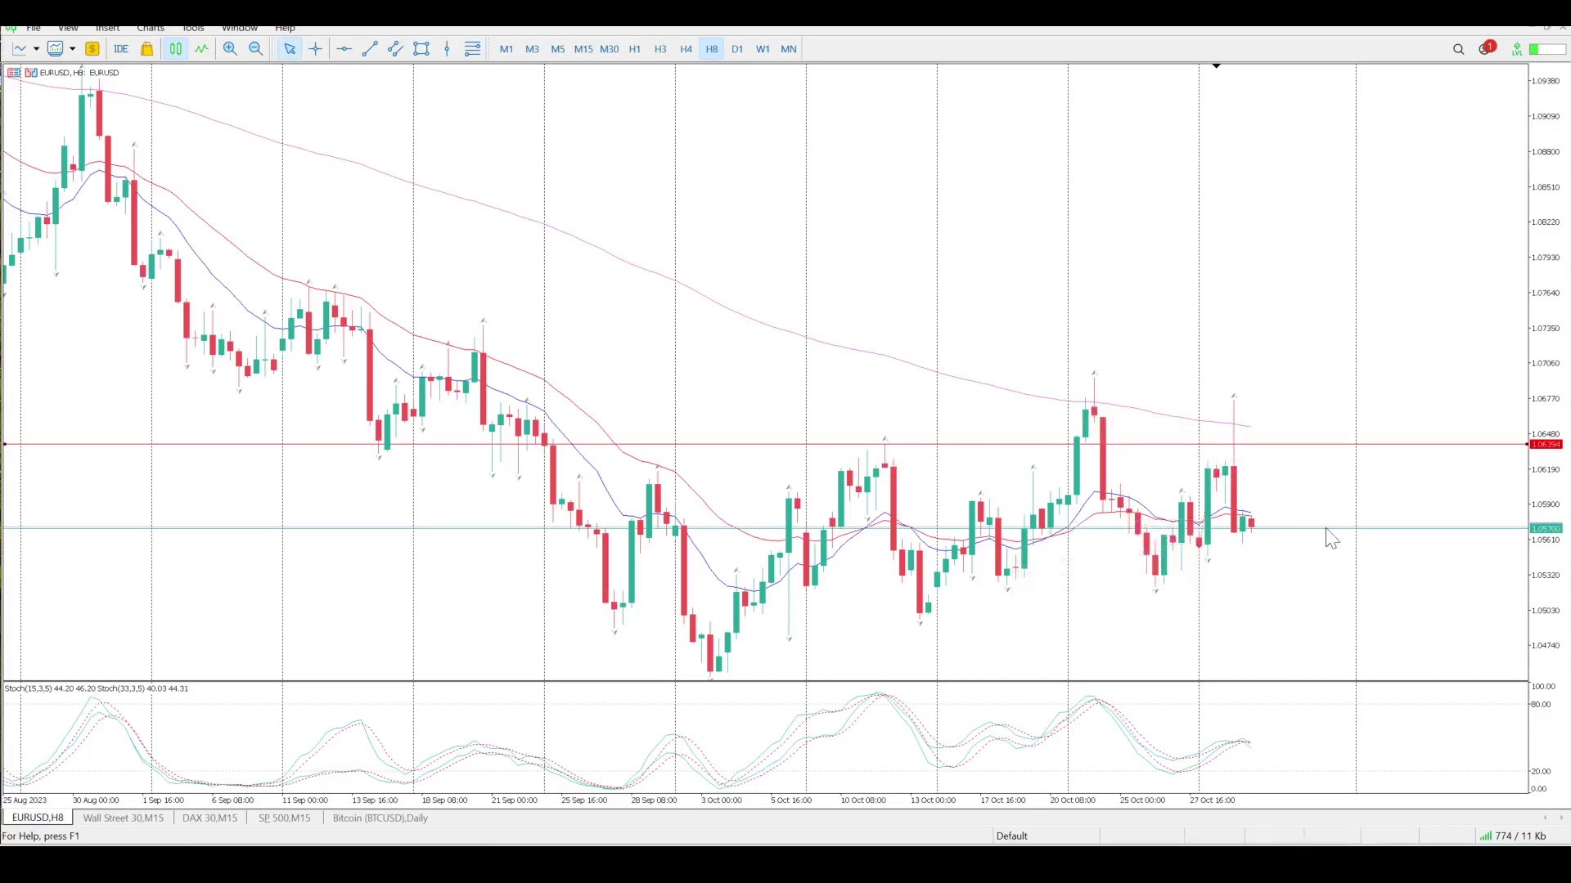
mouse_move(1211, 527)
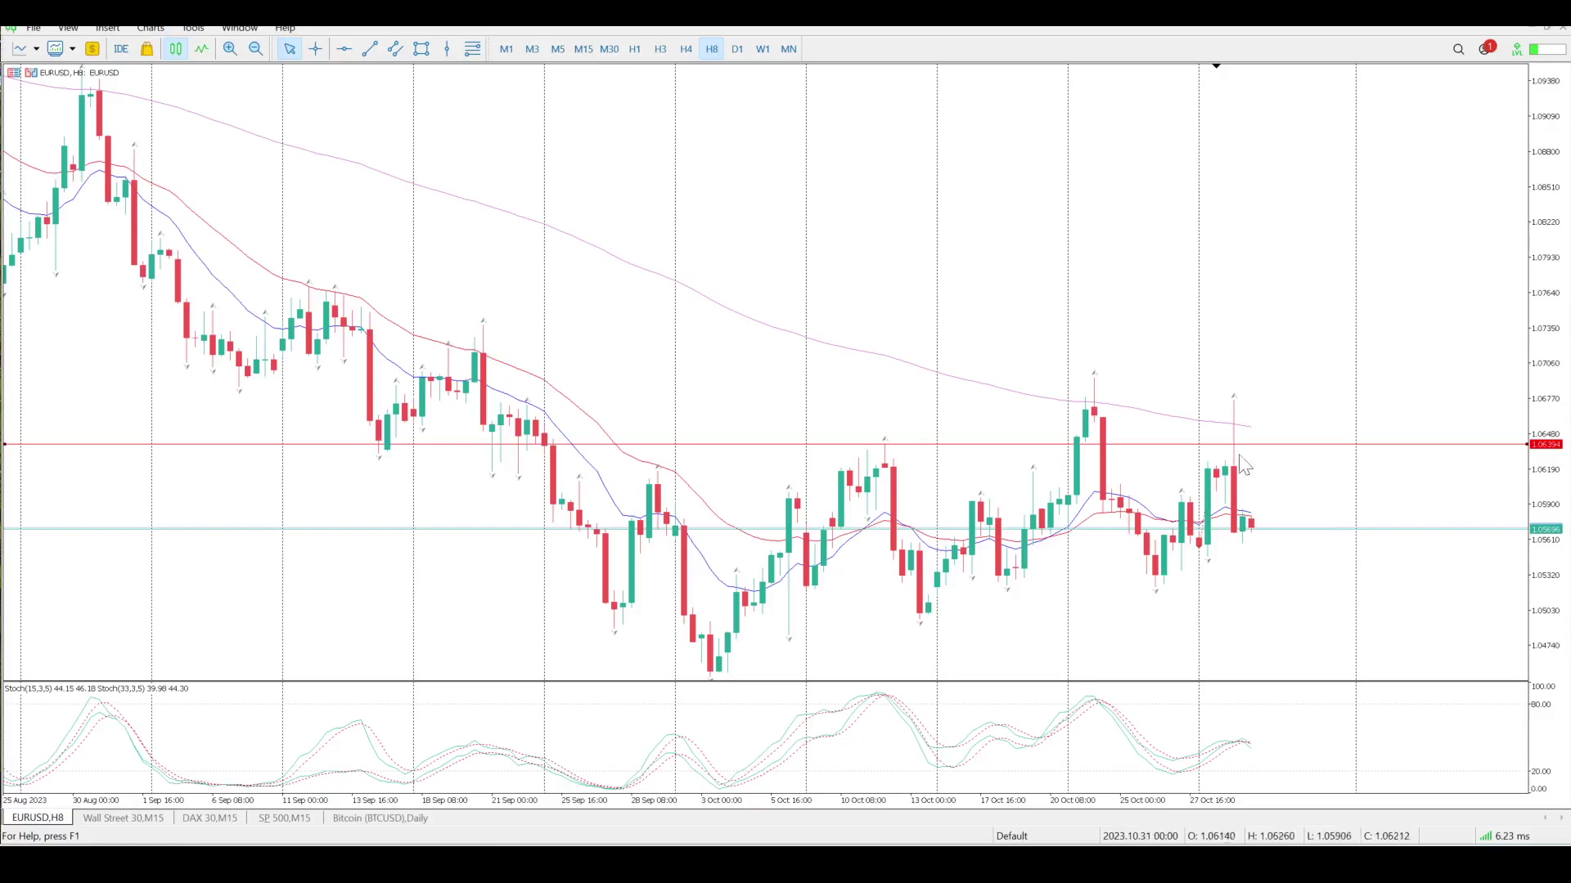
mouse_move(1091, 380)
Show H3 at the latest bars and compress the price scale to fit both red lines.
left_click(659, 50)
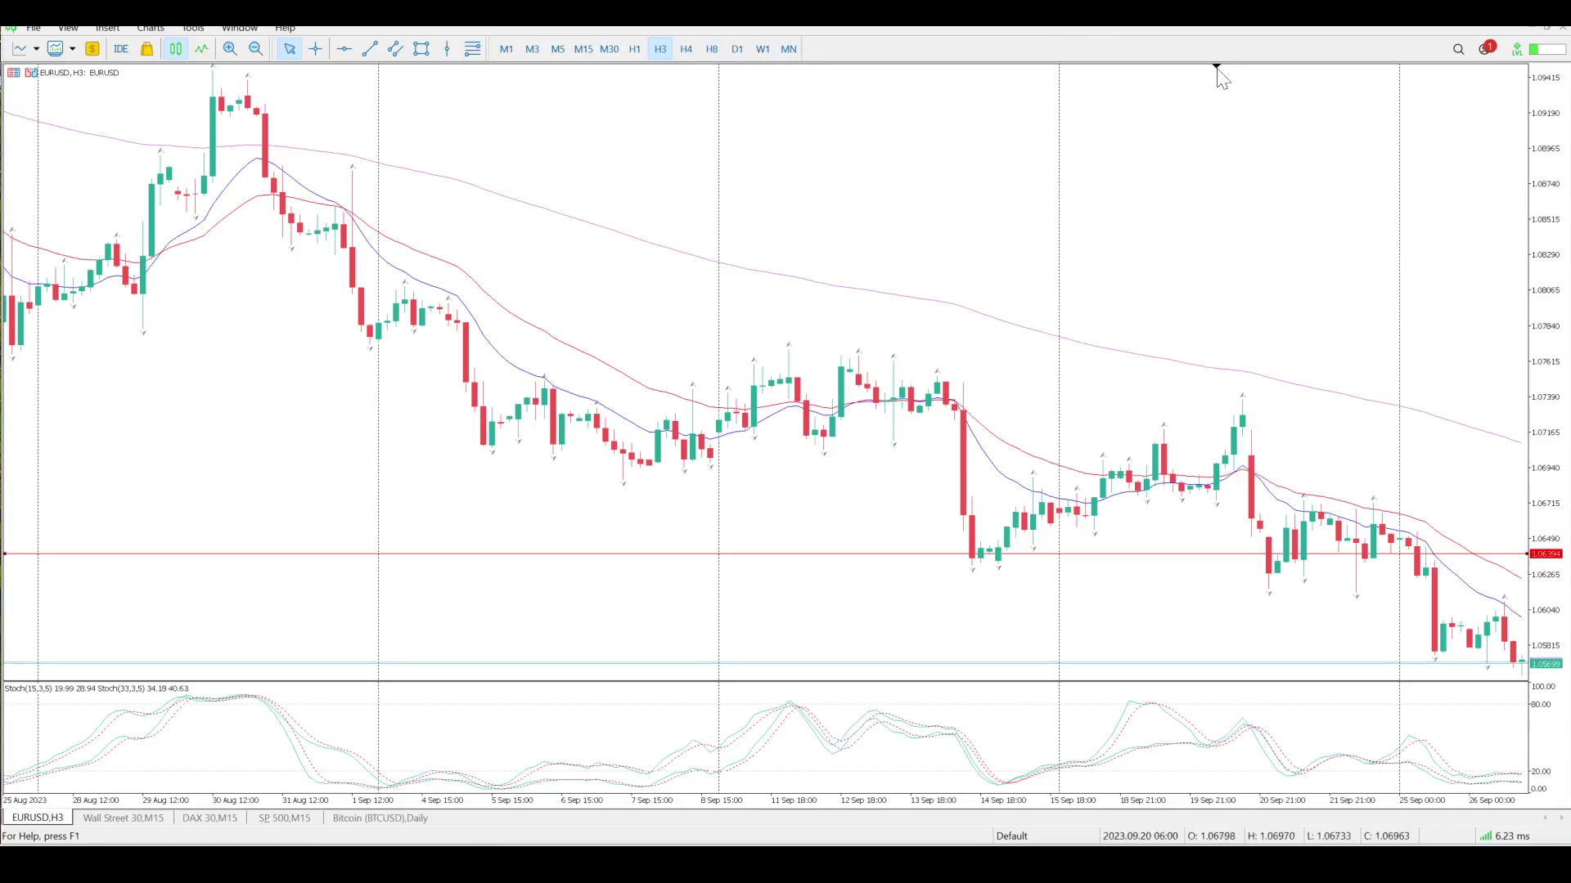
left_click(1218, 67)
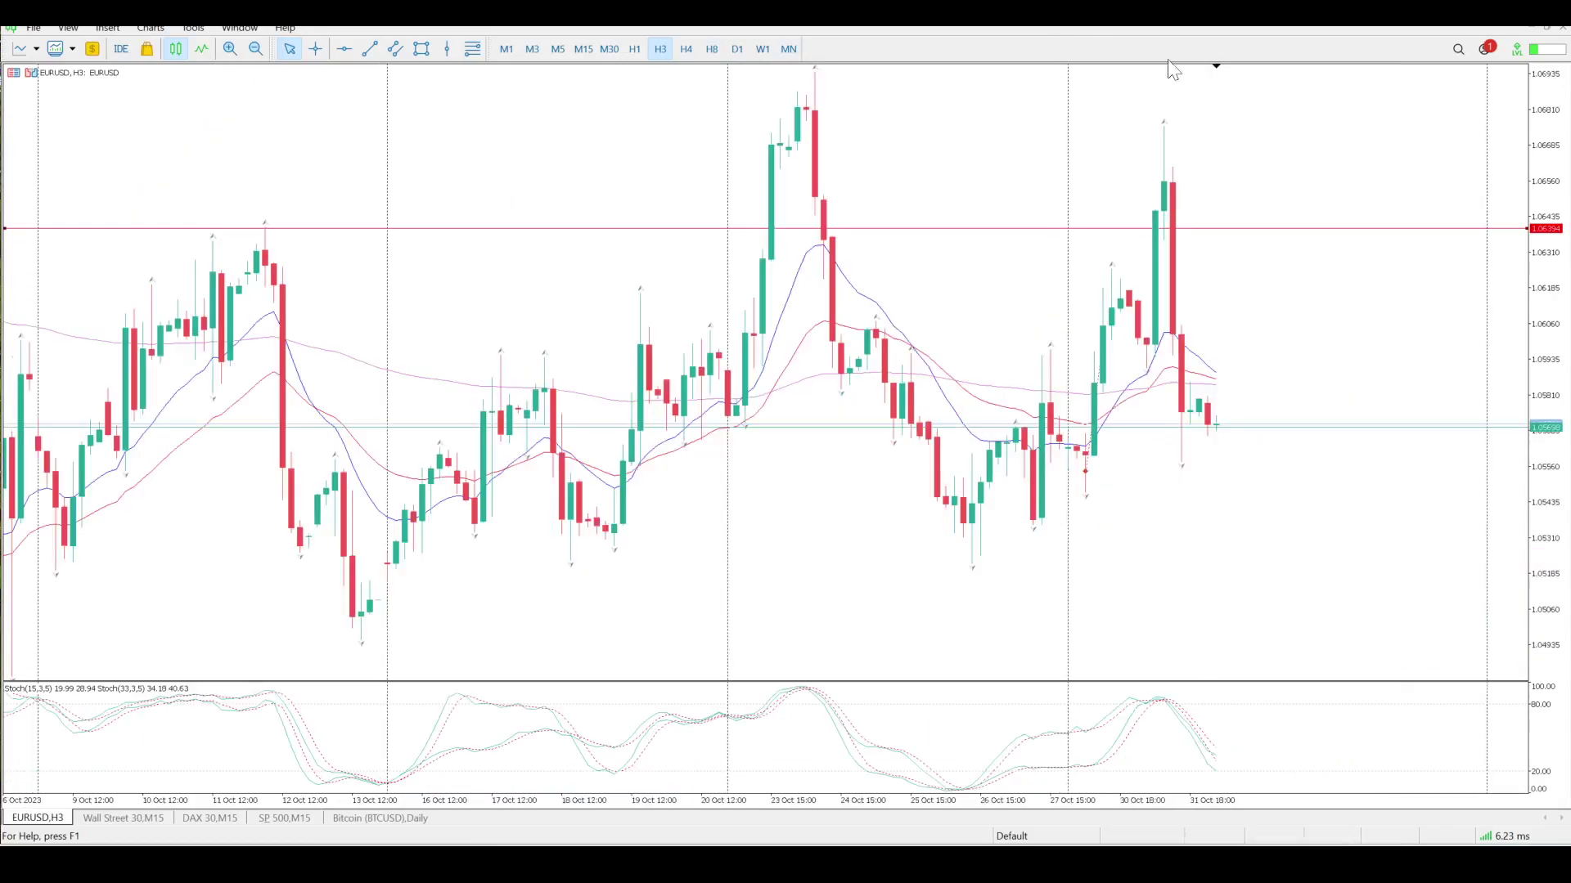
left_click_drag(1543, 193, 1566, 479)
left_click_drag(1534, 158, 1546, 501)
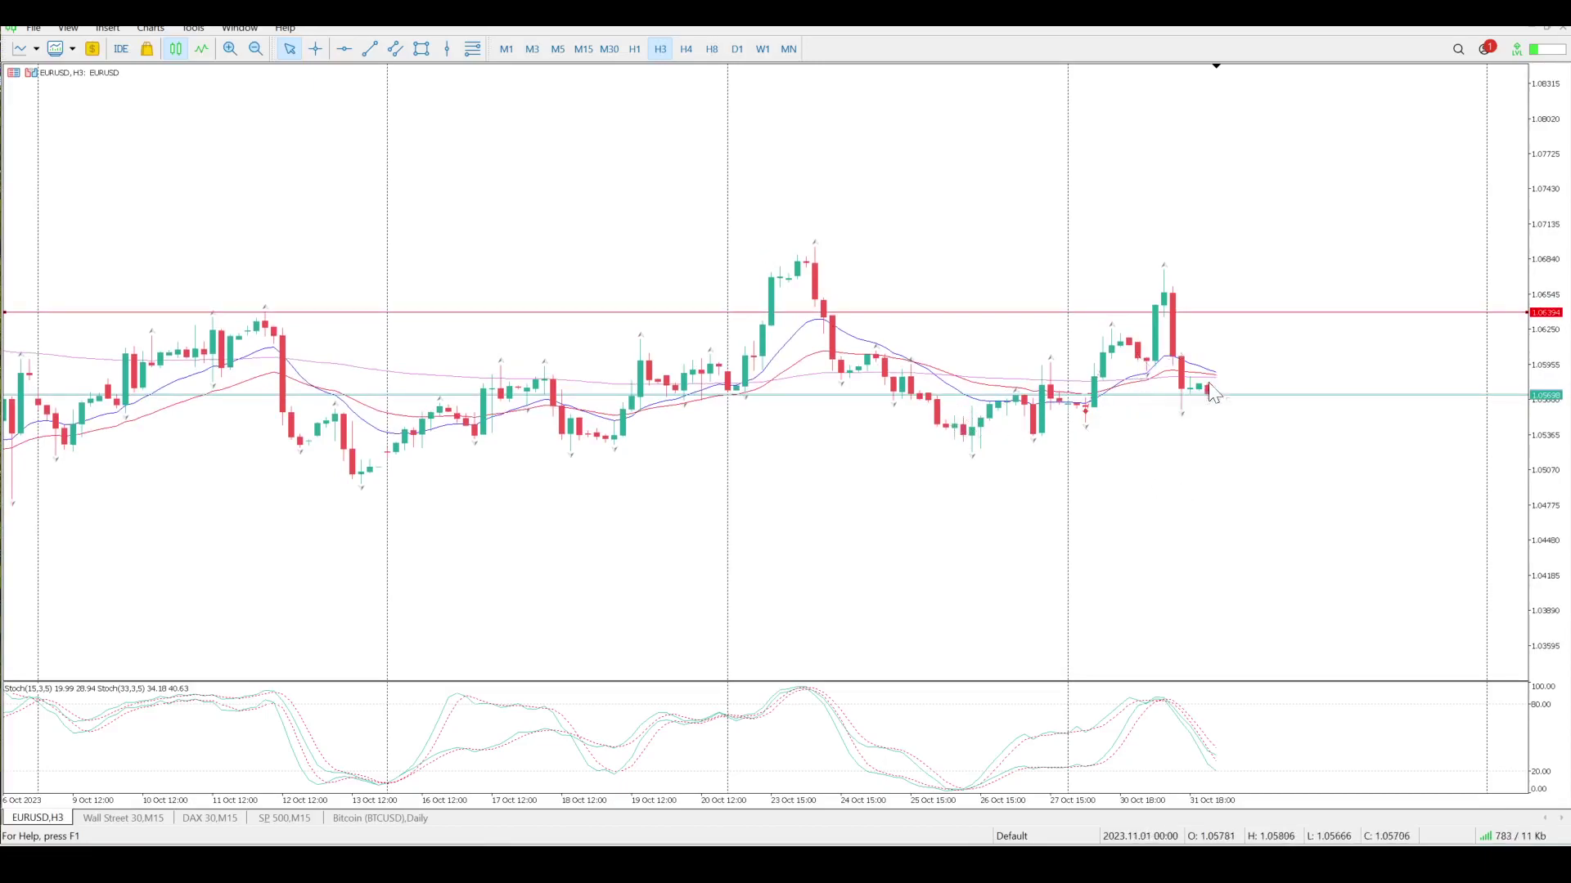
left_click(1180, 392)
left_click(1198, 177)
left_click(1331, 369)
Scroll back through the daily EURUSD history, then return to the H1 timeframe.
left_click(634, 49)
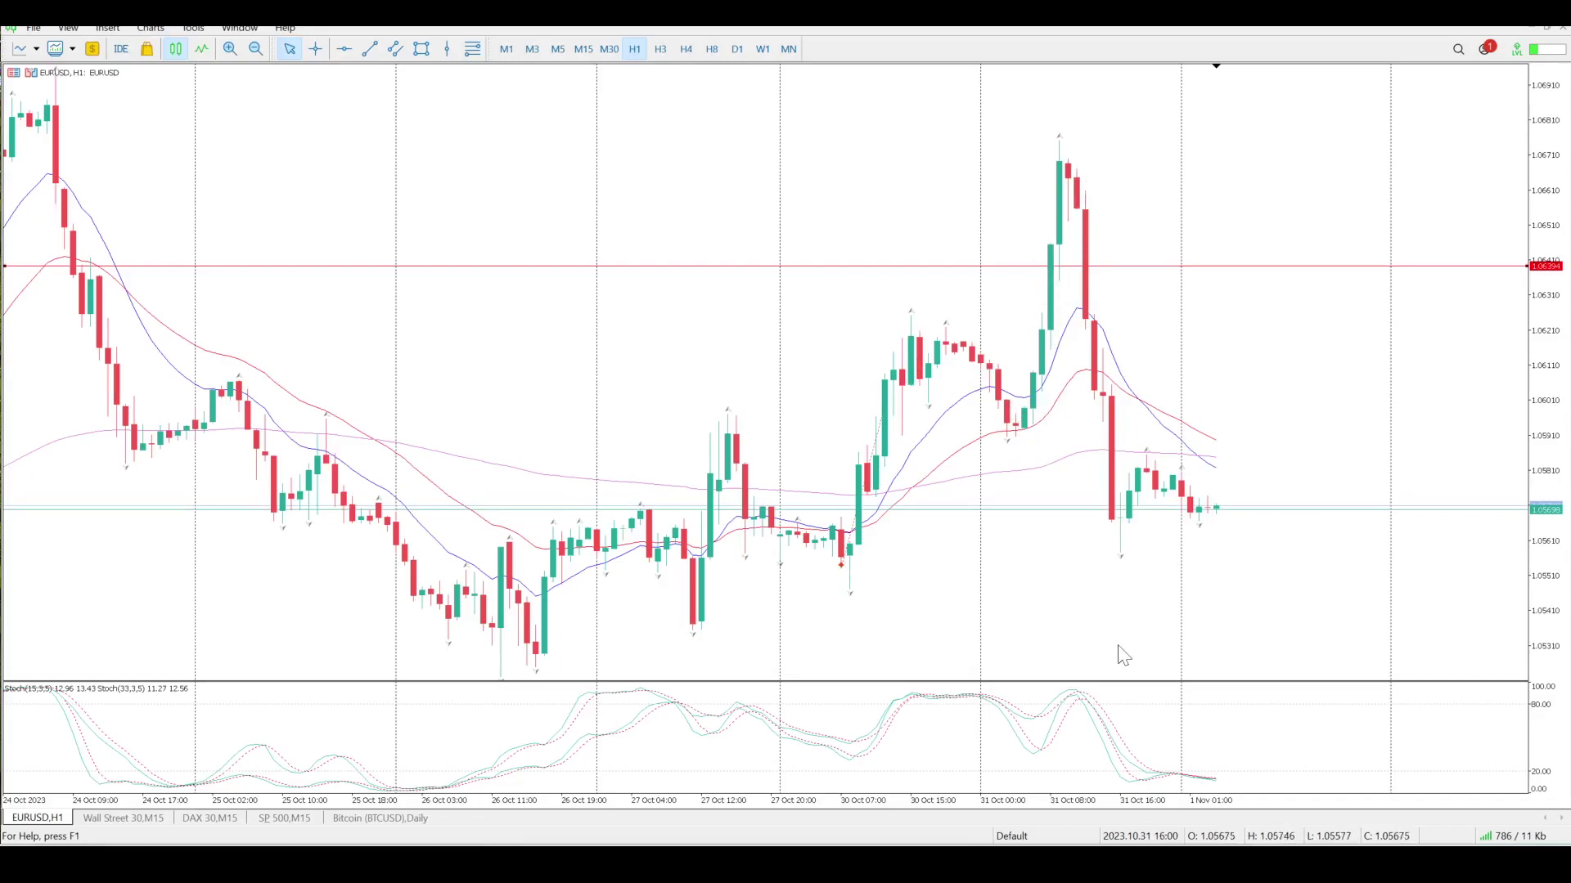
left_click(736, 49)
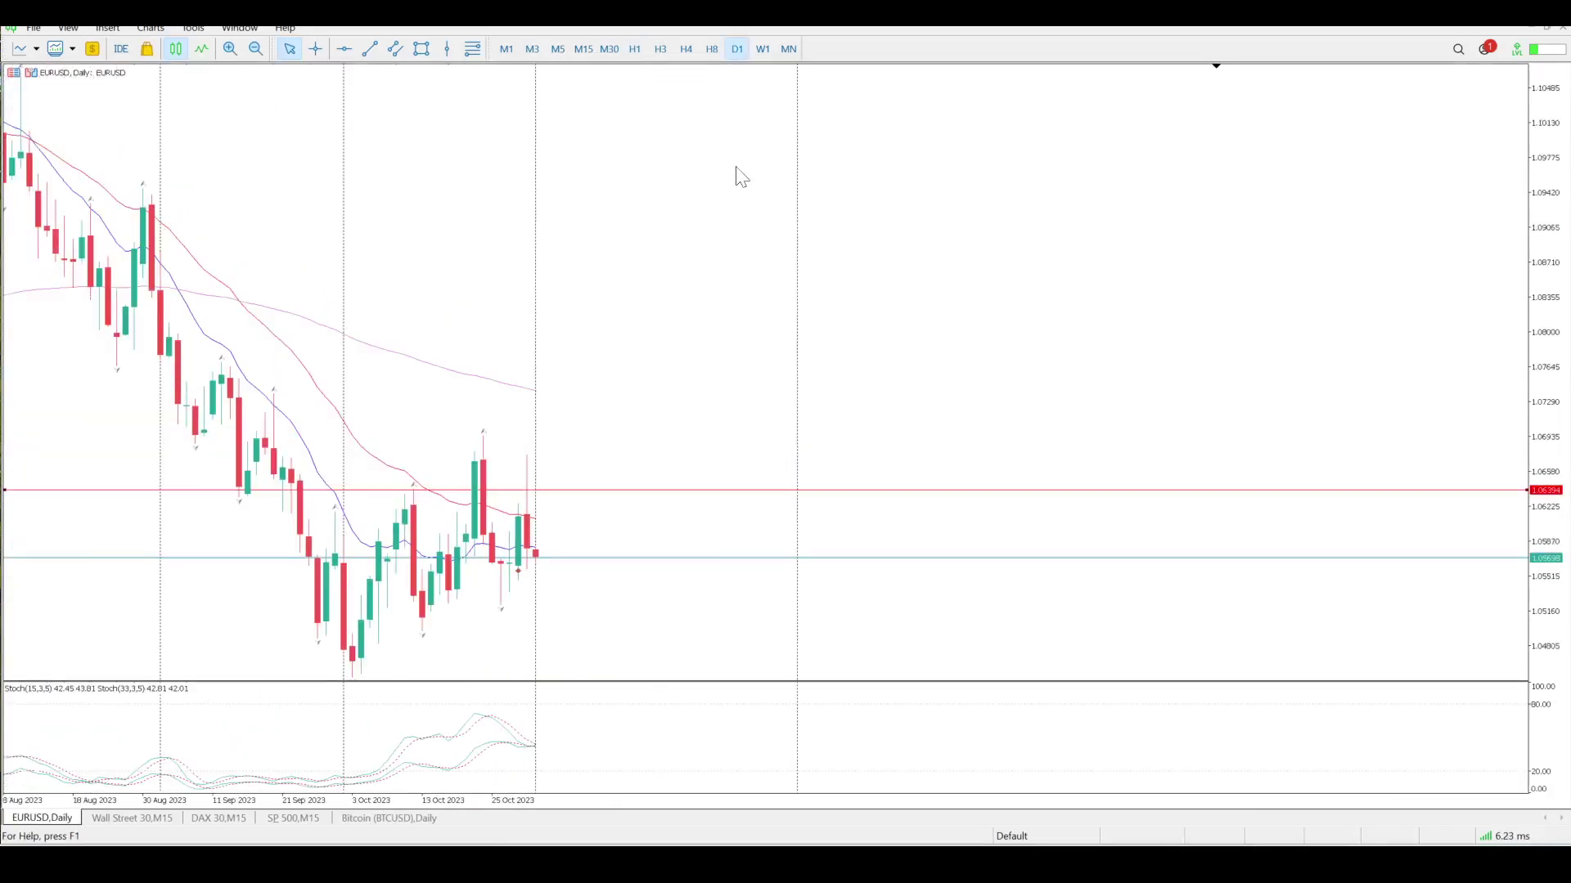
scroll(741, 176, "up", 2)
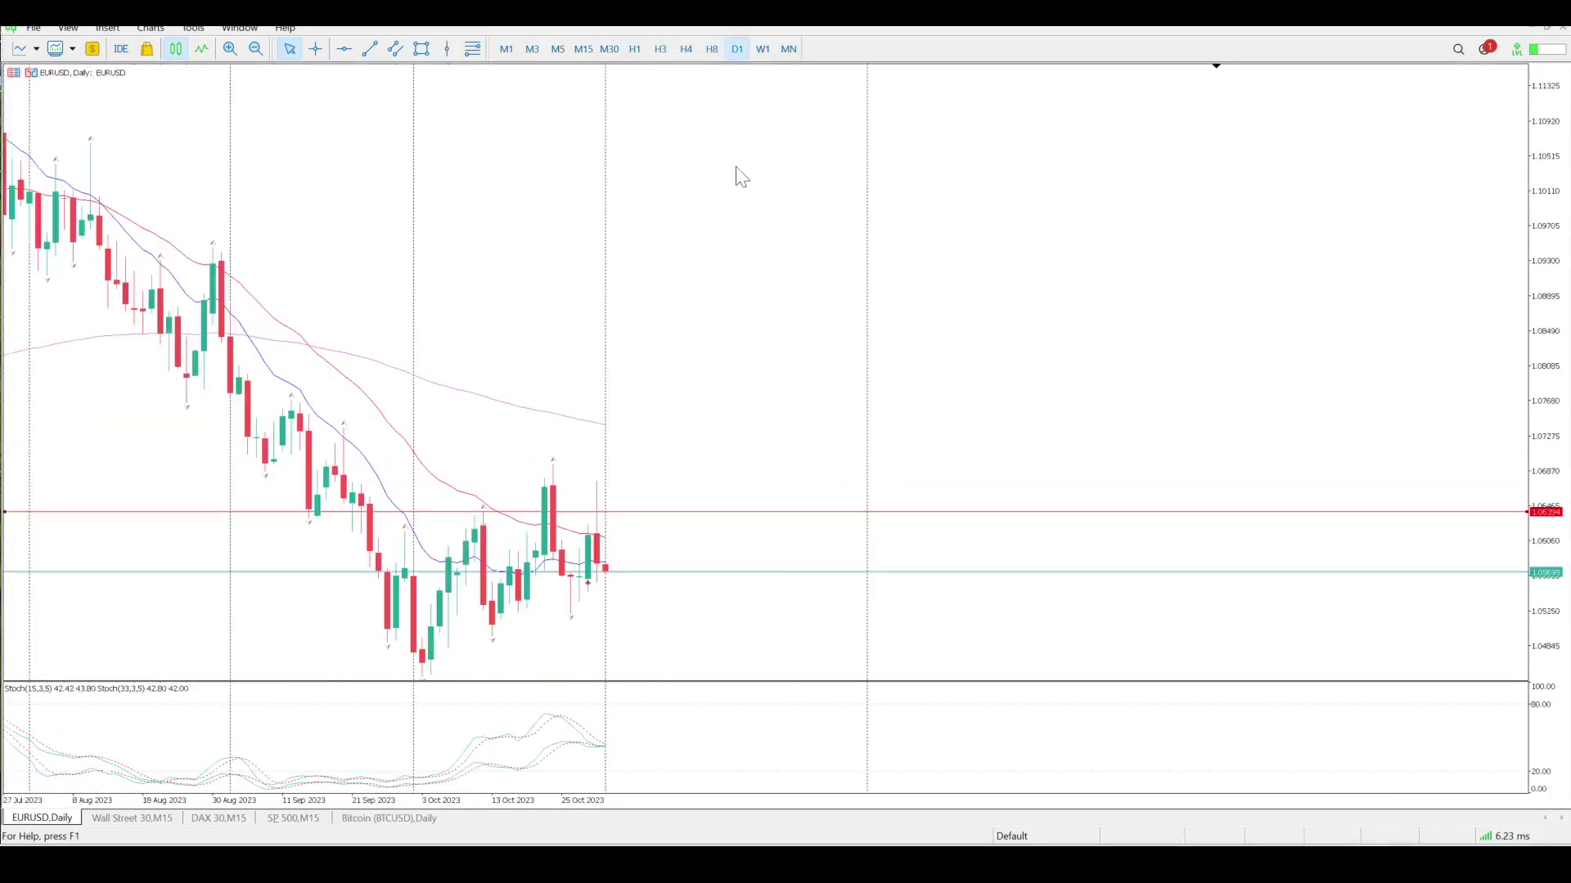
scroll(741, 176, "up", 4)
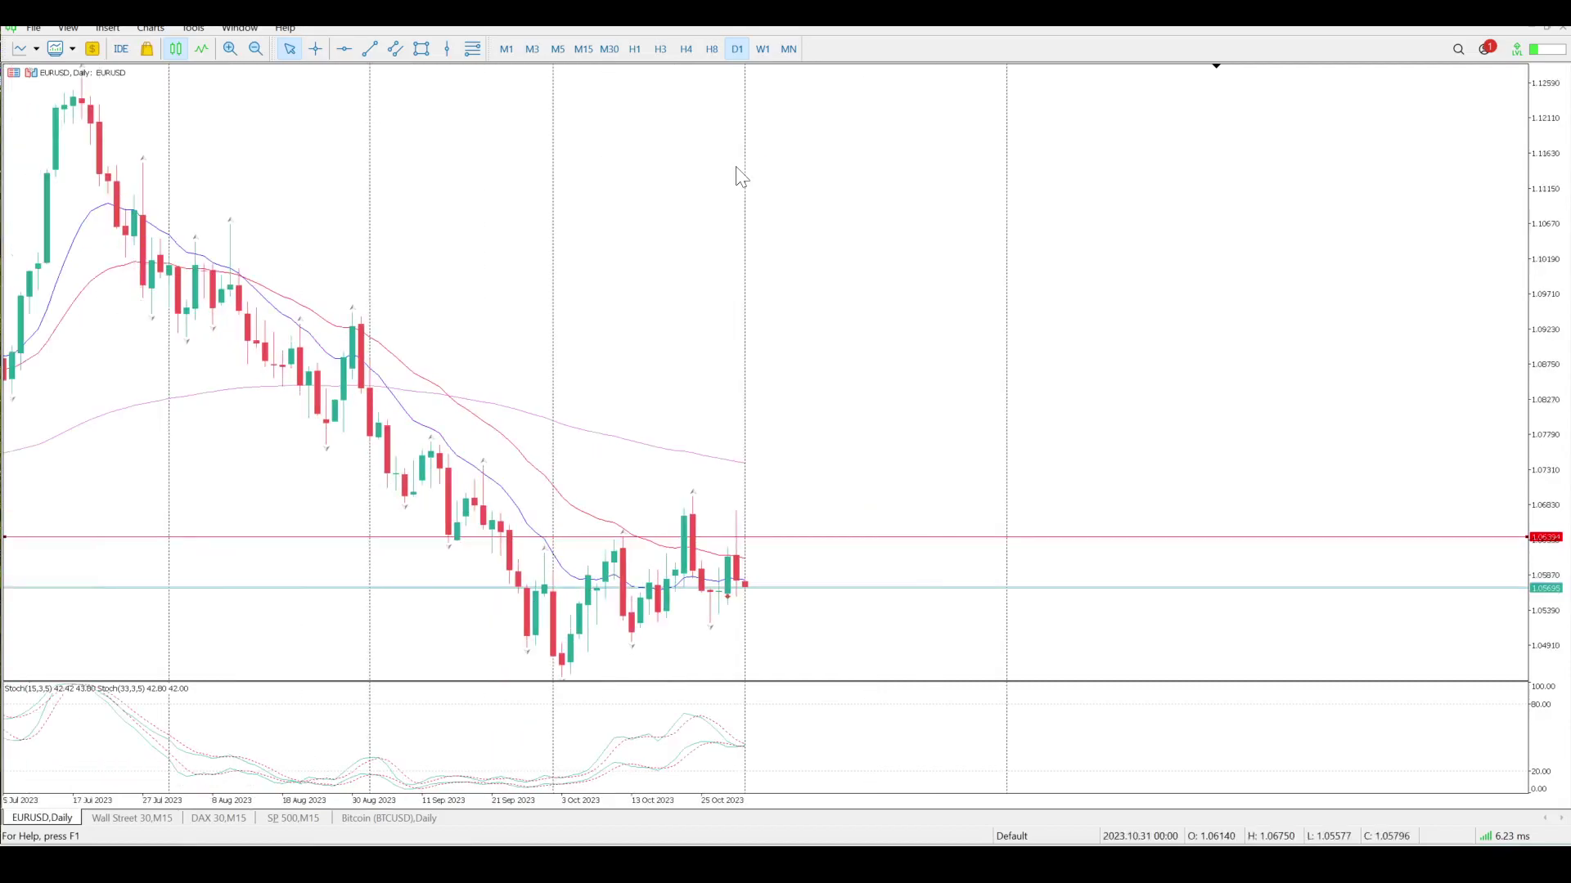
scroll(742, 176, "up", 2)
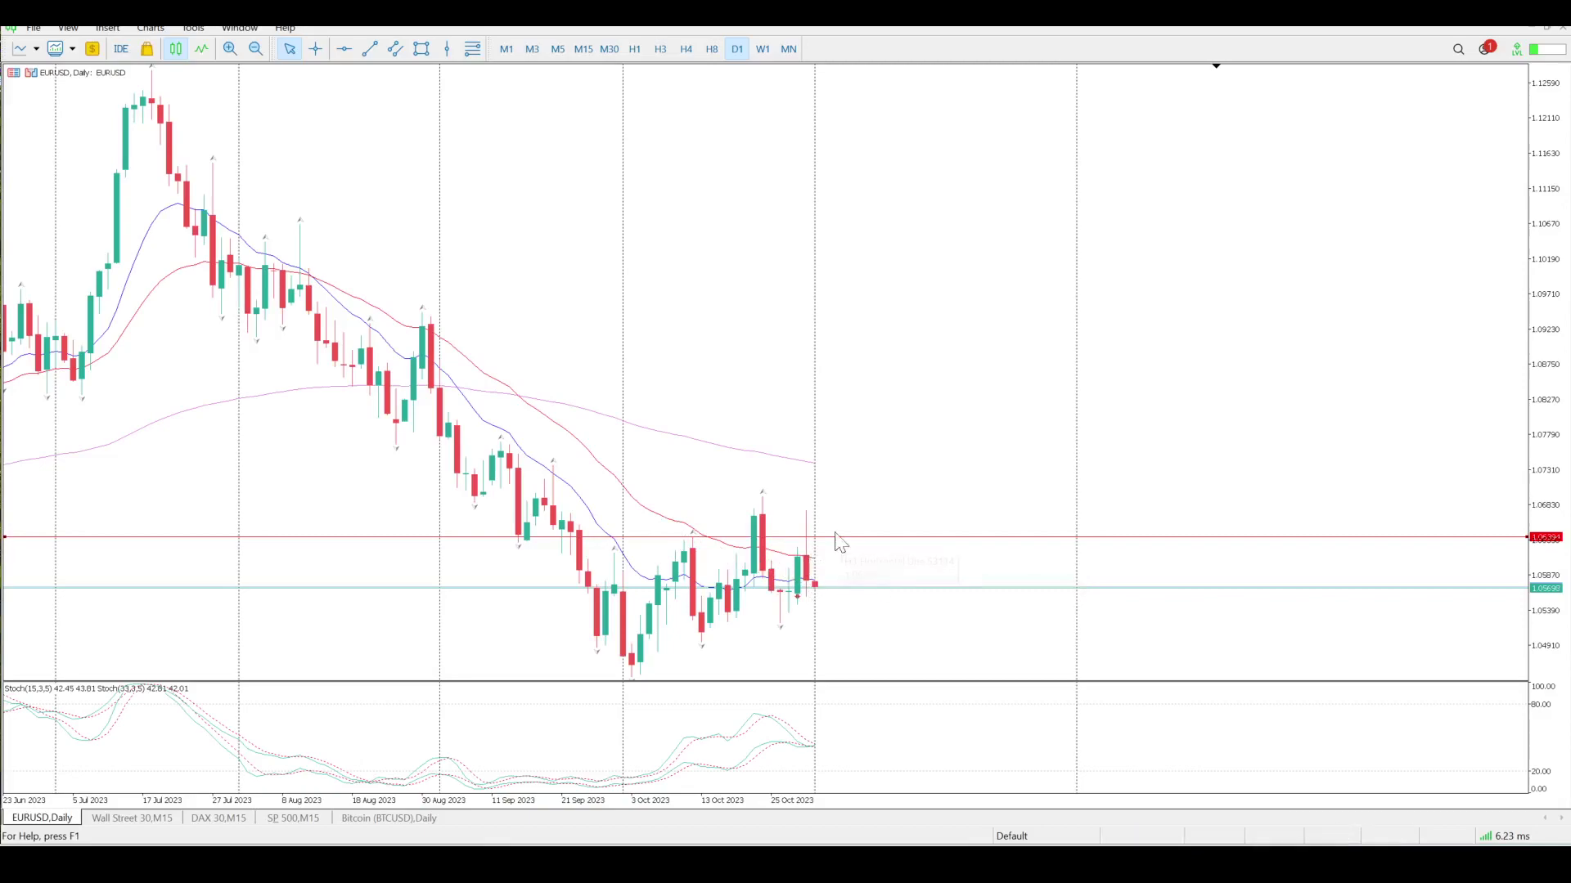
left_click(632, 49)
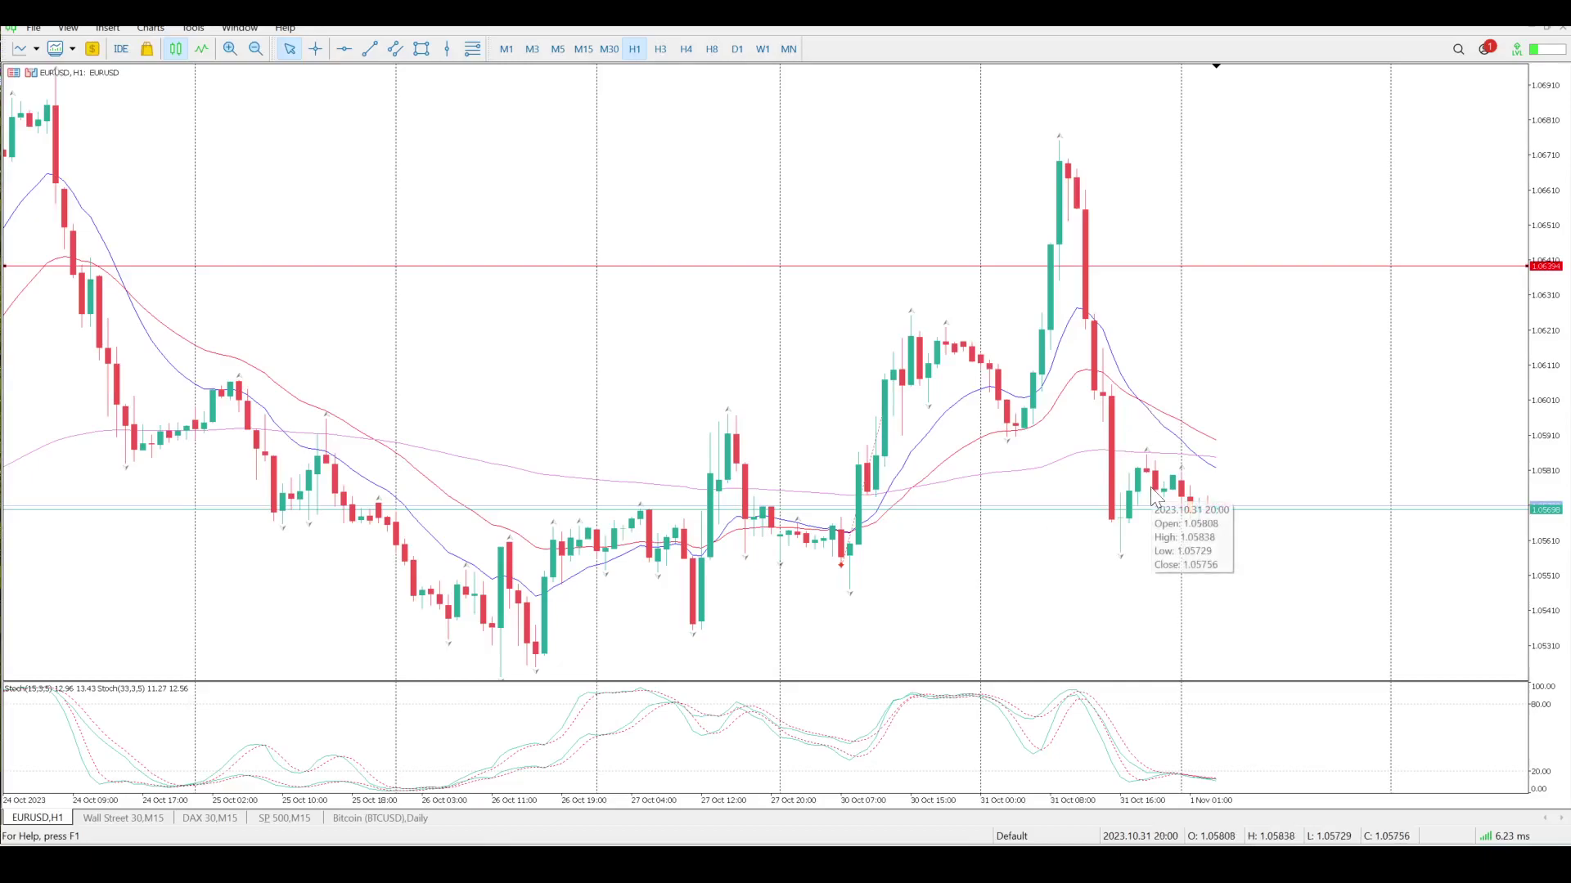
Draw a red horizontal support line at 1.05900 and compress the price scale.
left_click(344, 48)
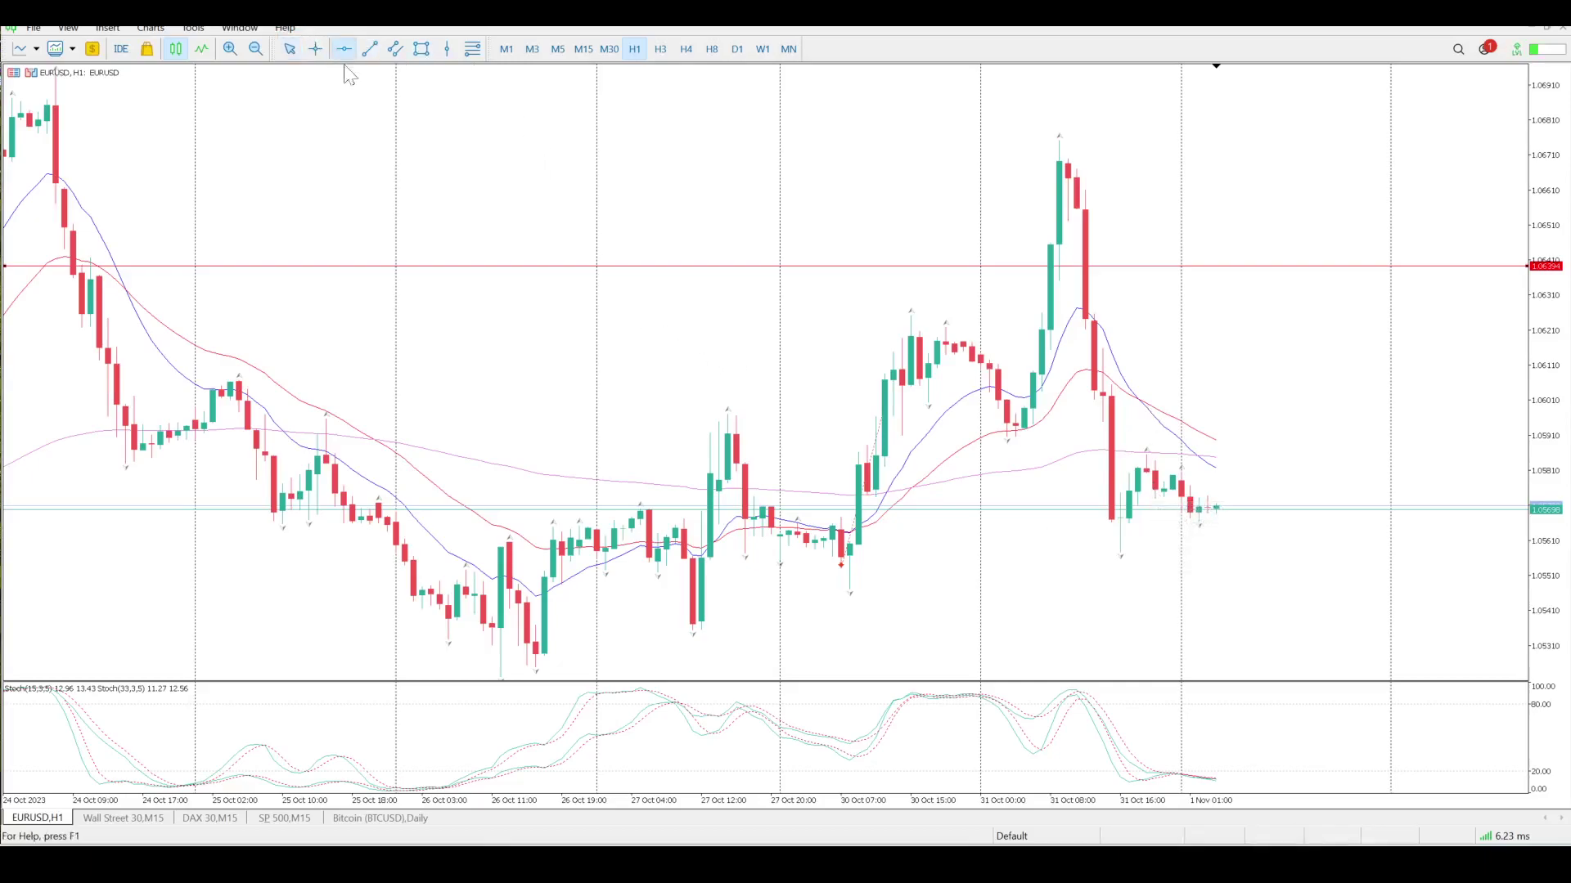
left_click_drag(1110, 459, 1114, 439)
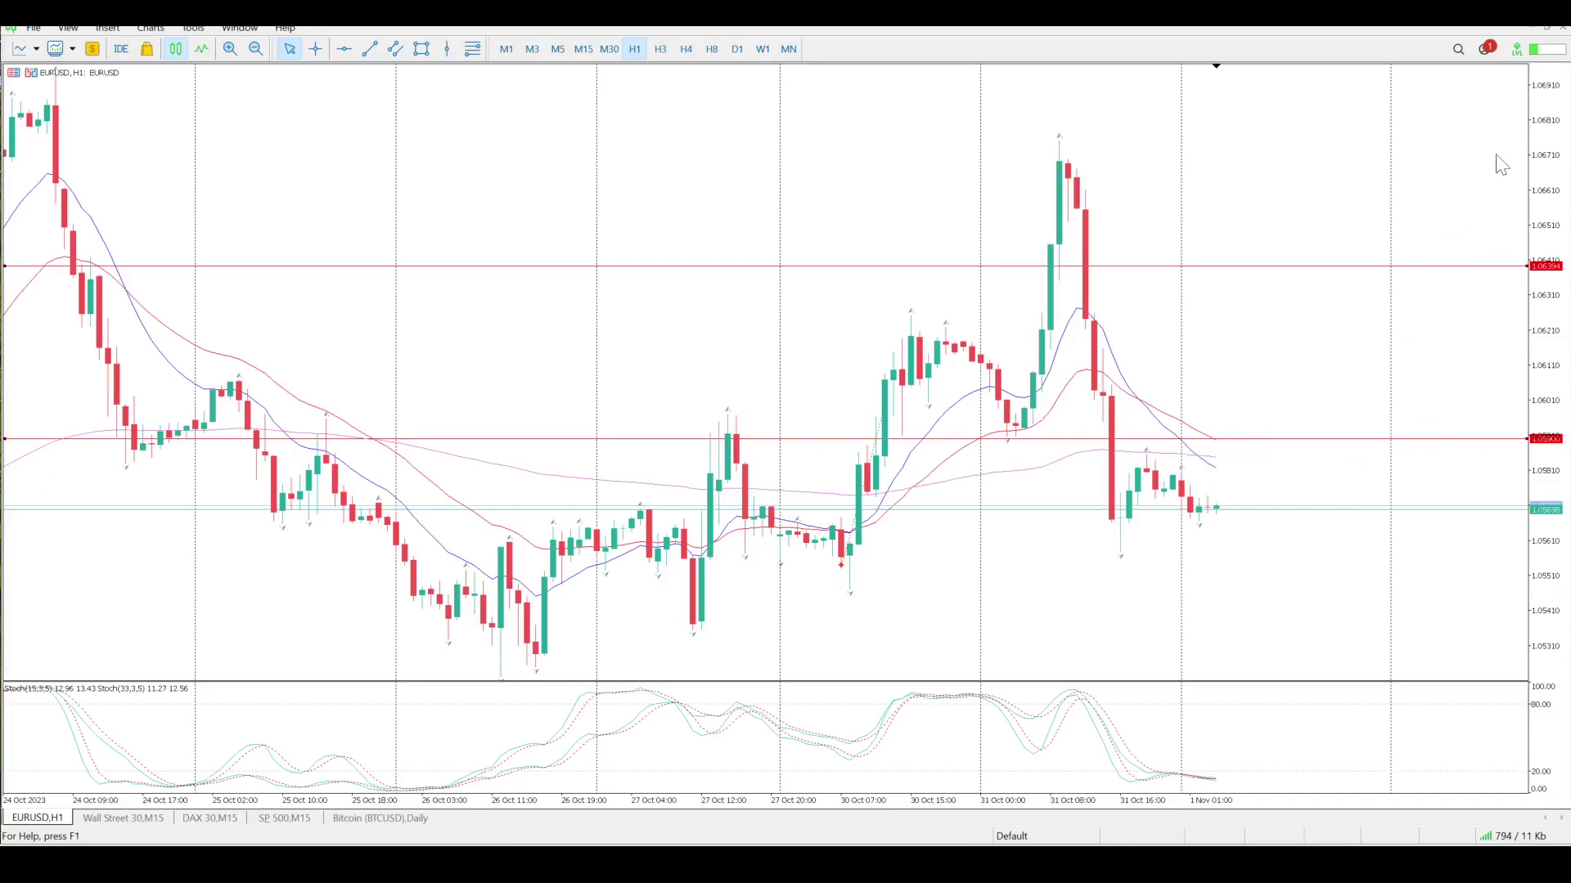
left_click_drag(1548, 146, 1549, 278)
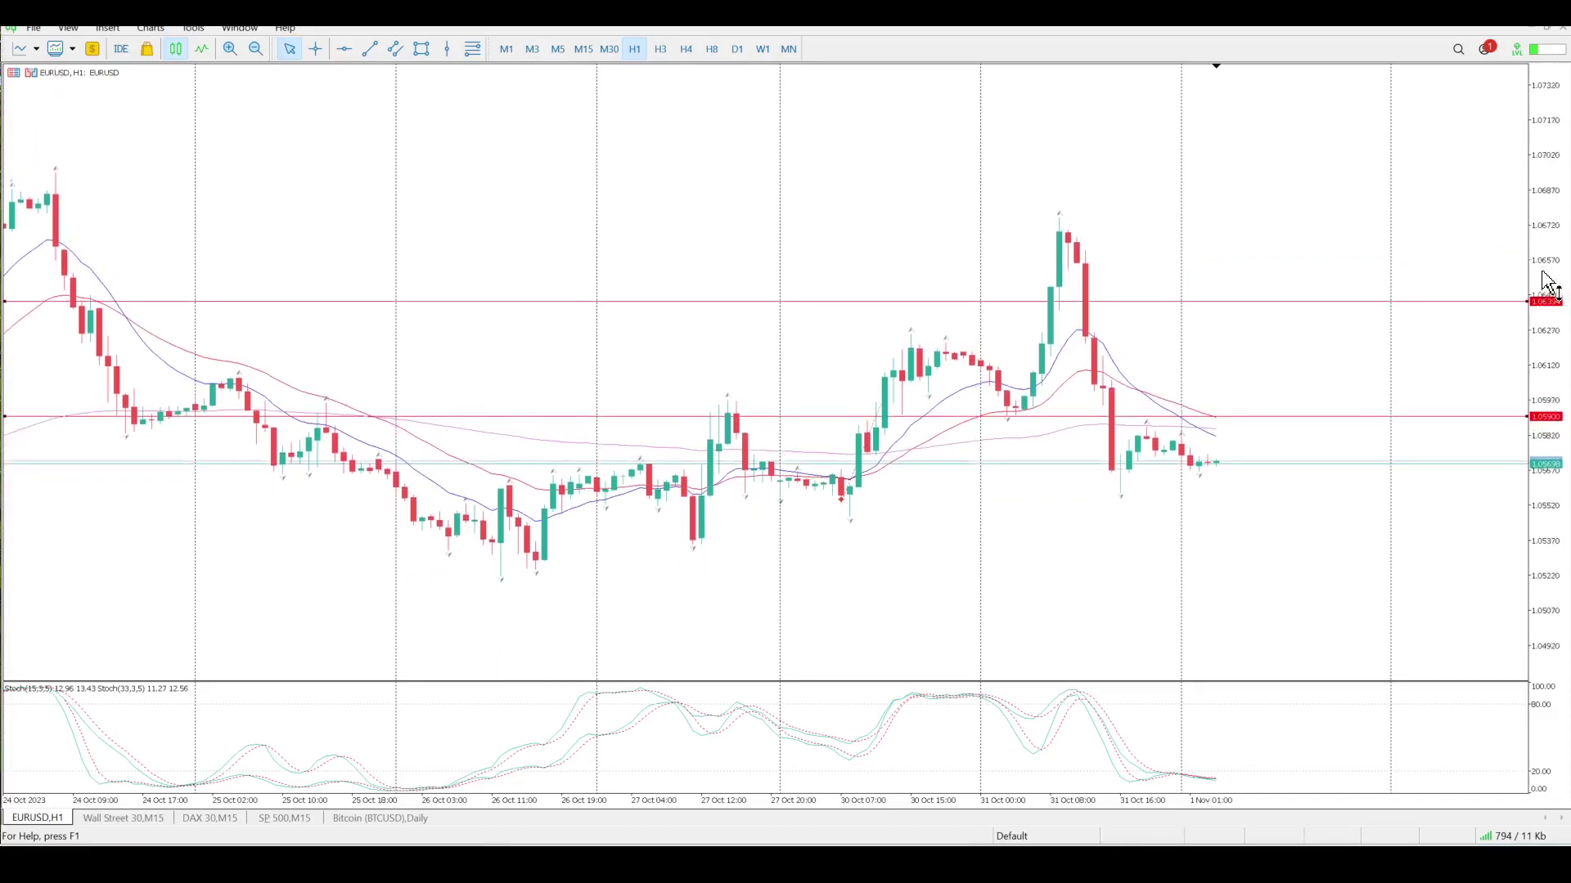
mouse_move(952, 396)
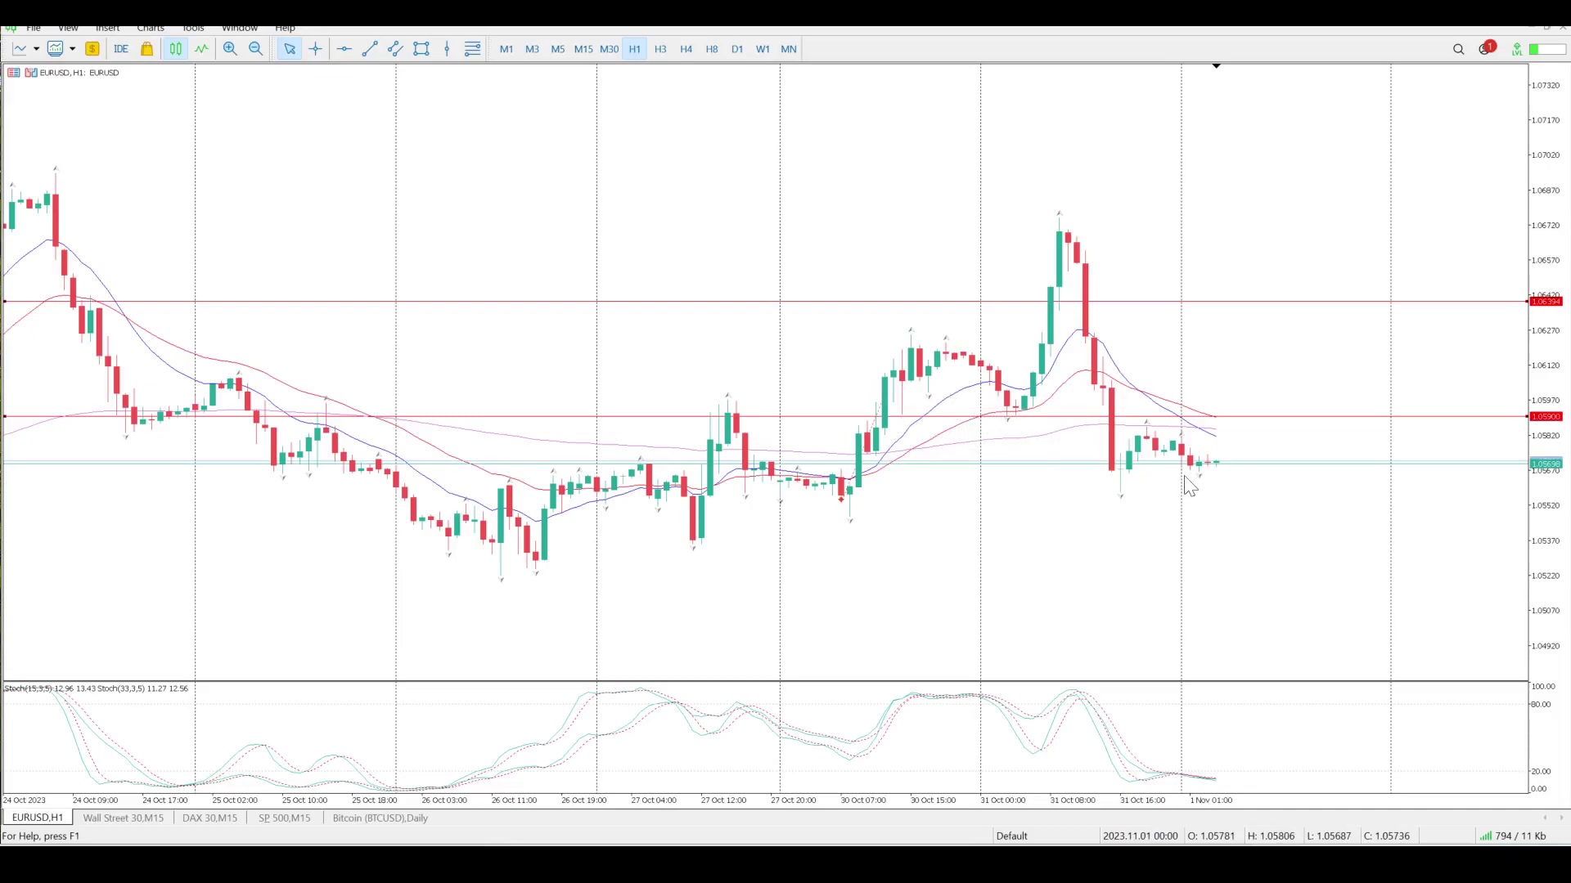
mouse_move(1110, 430)
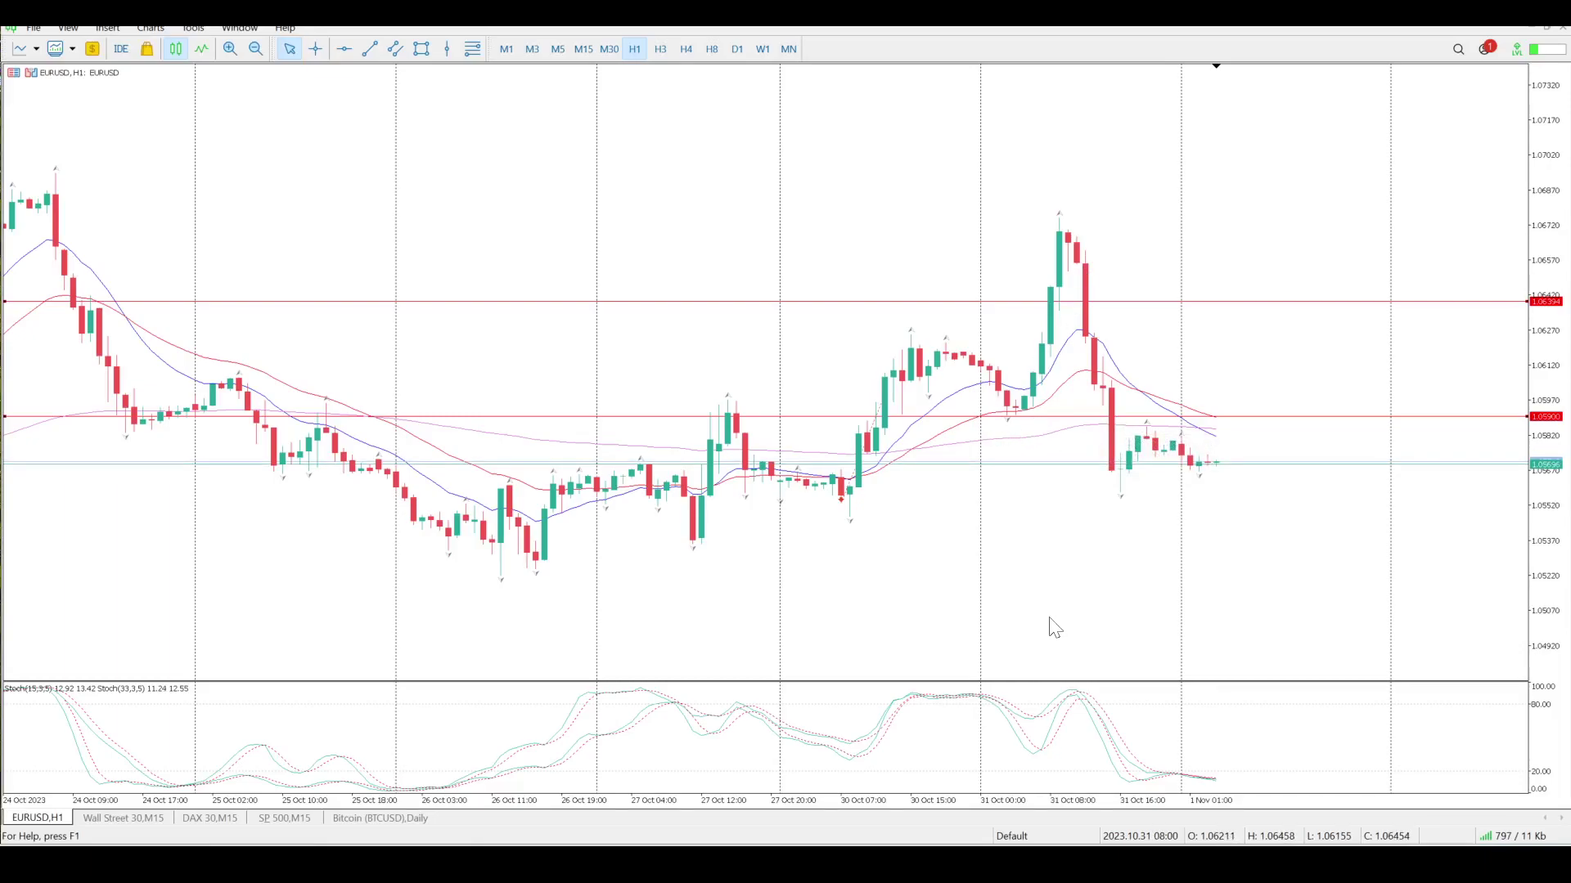
left_click(581, 48)
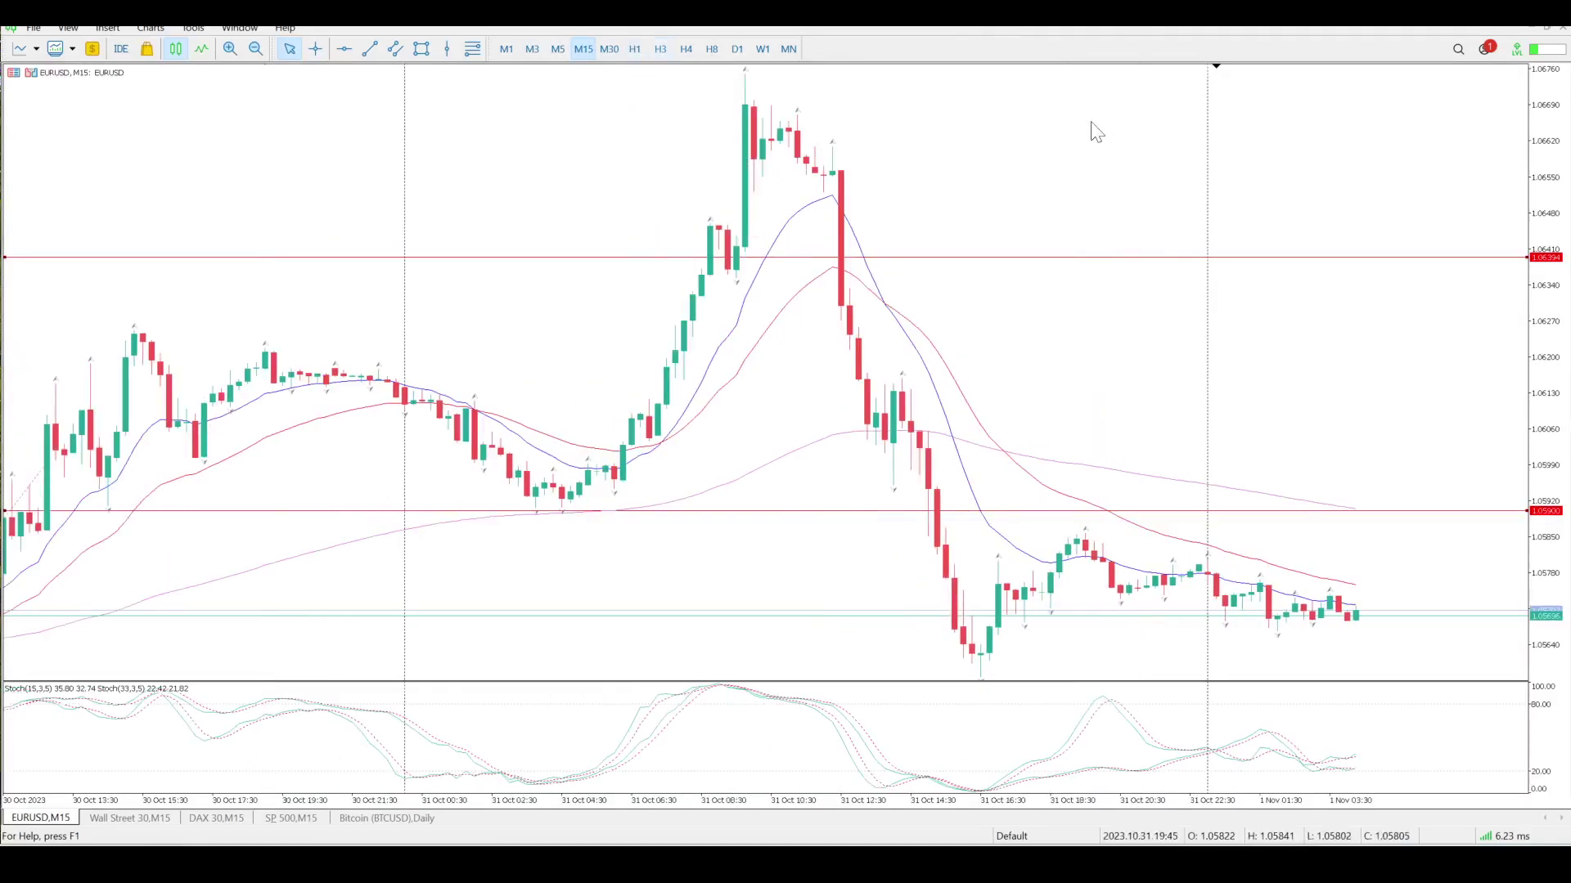
scroll(1096, 133, "down", 5)
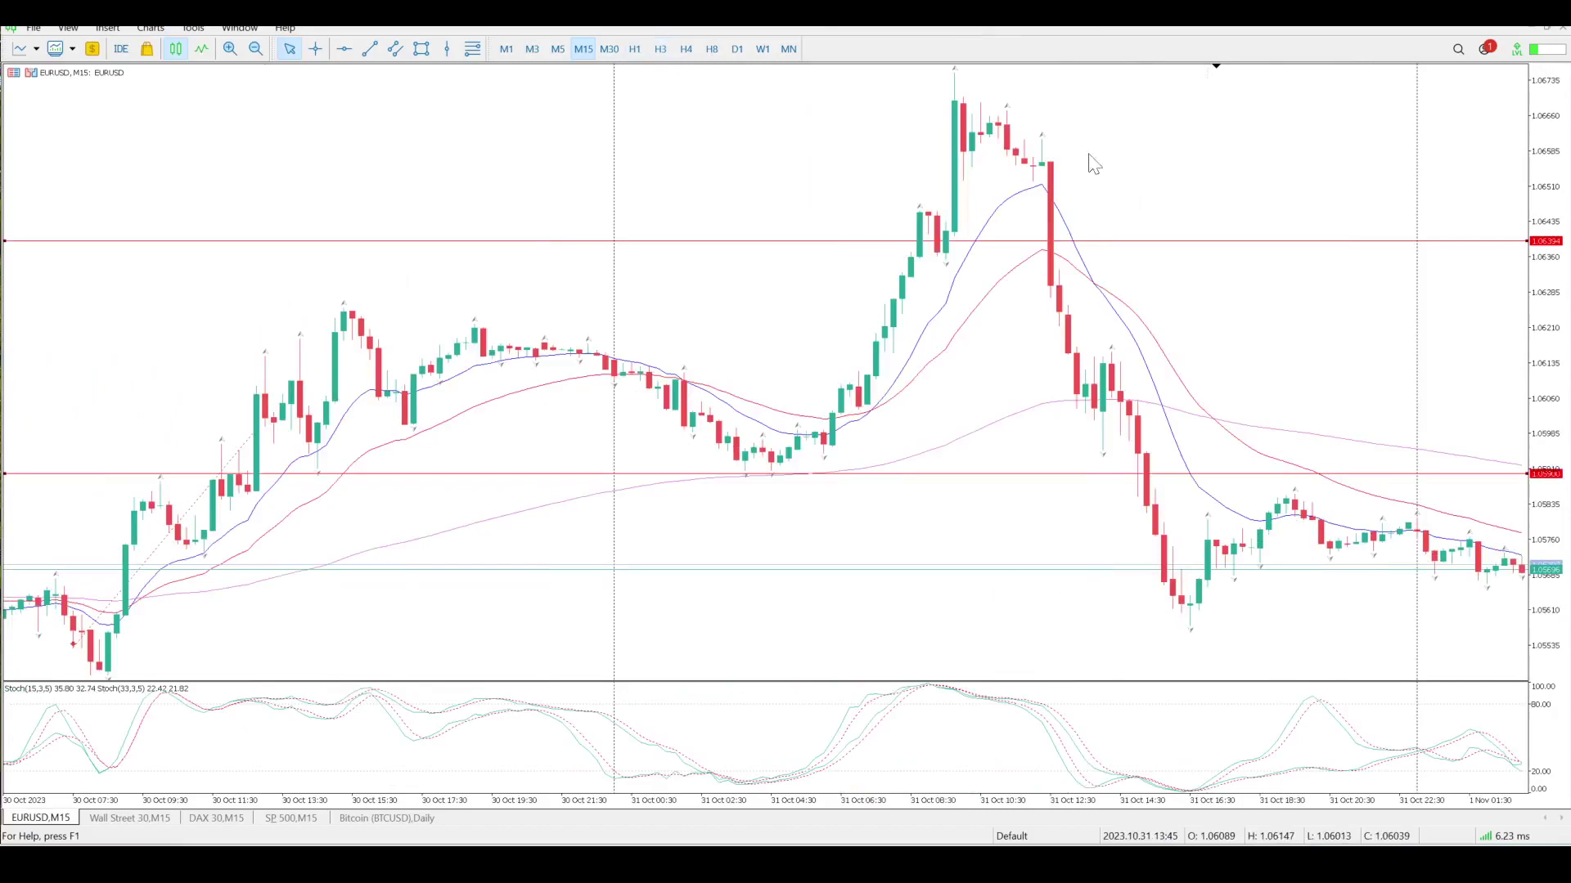
scroll(1023, 270, "up", 4)
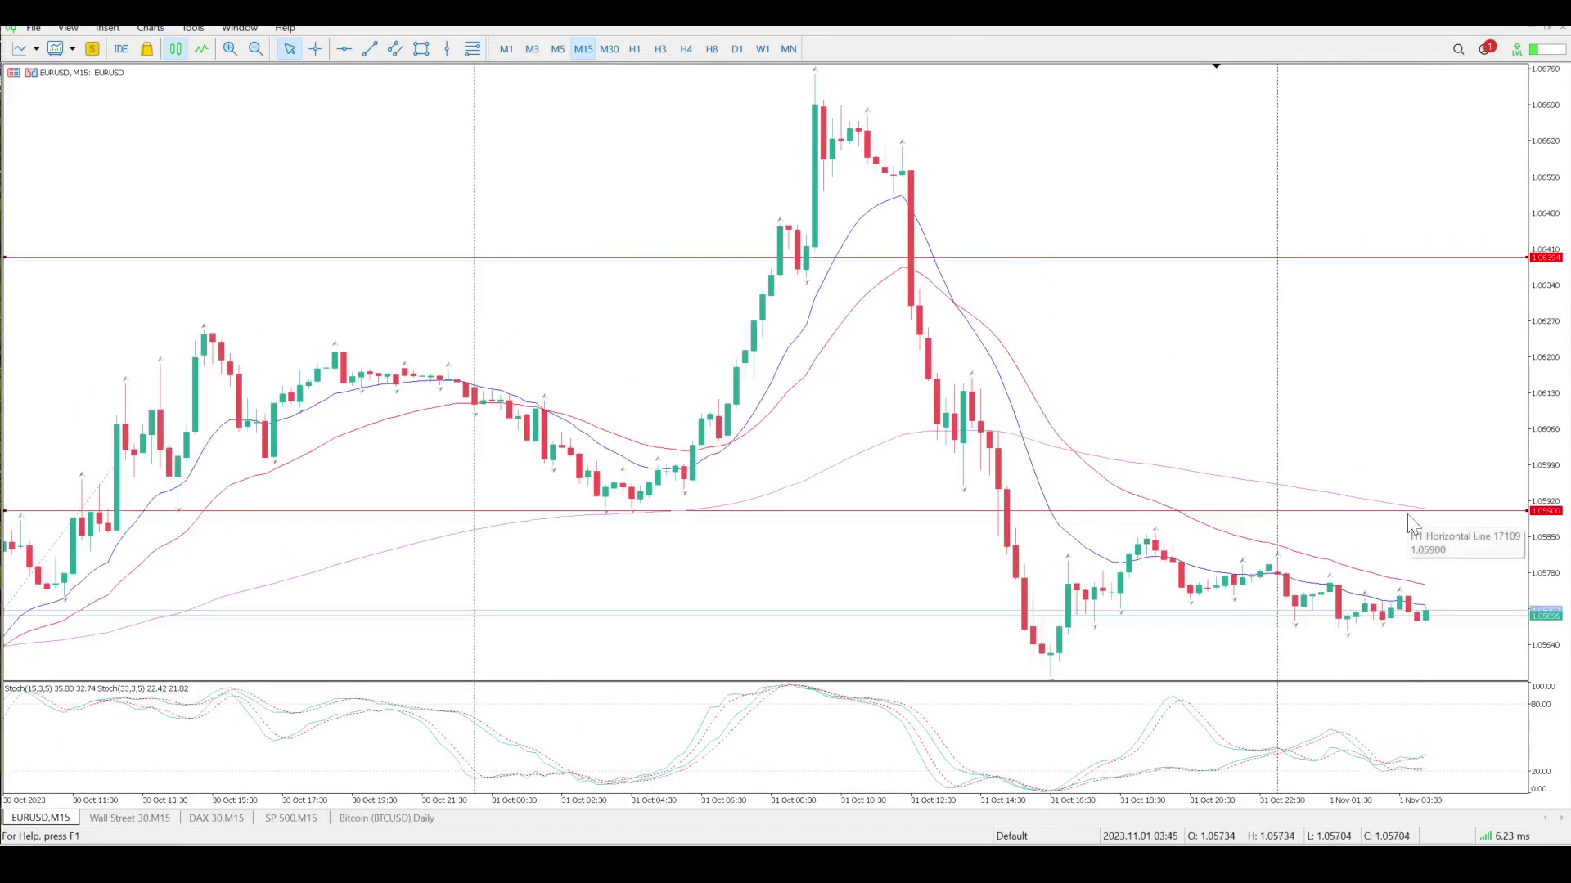
scroll(1409, 523, "up", 2)
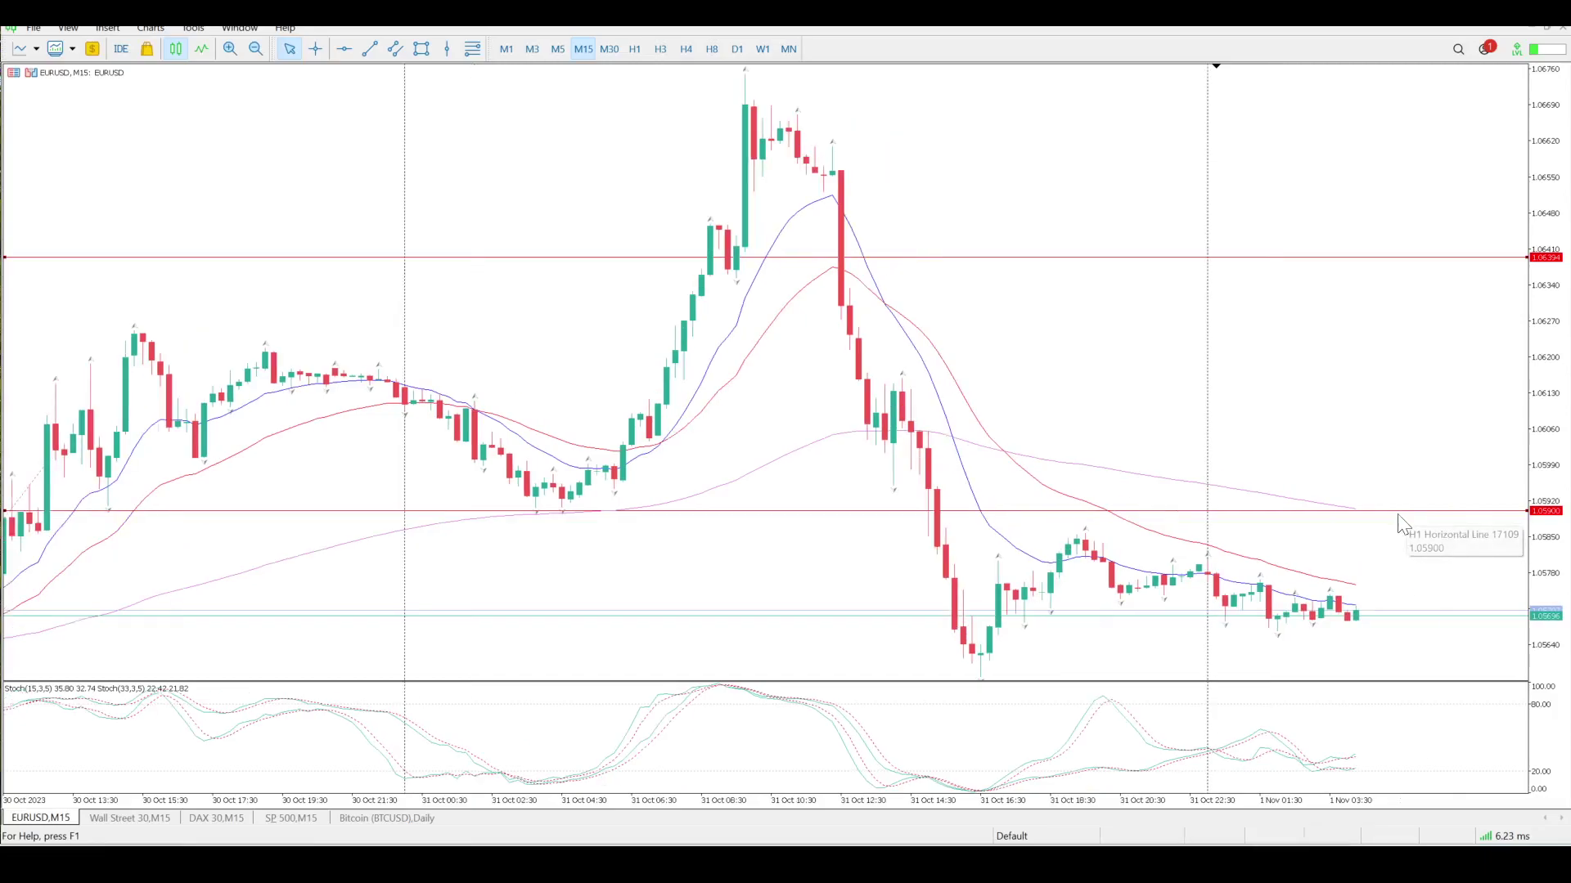
scroll(1403, 526, "down", 9)
scroll(1400, 526, "up", 10)
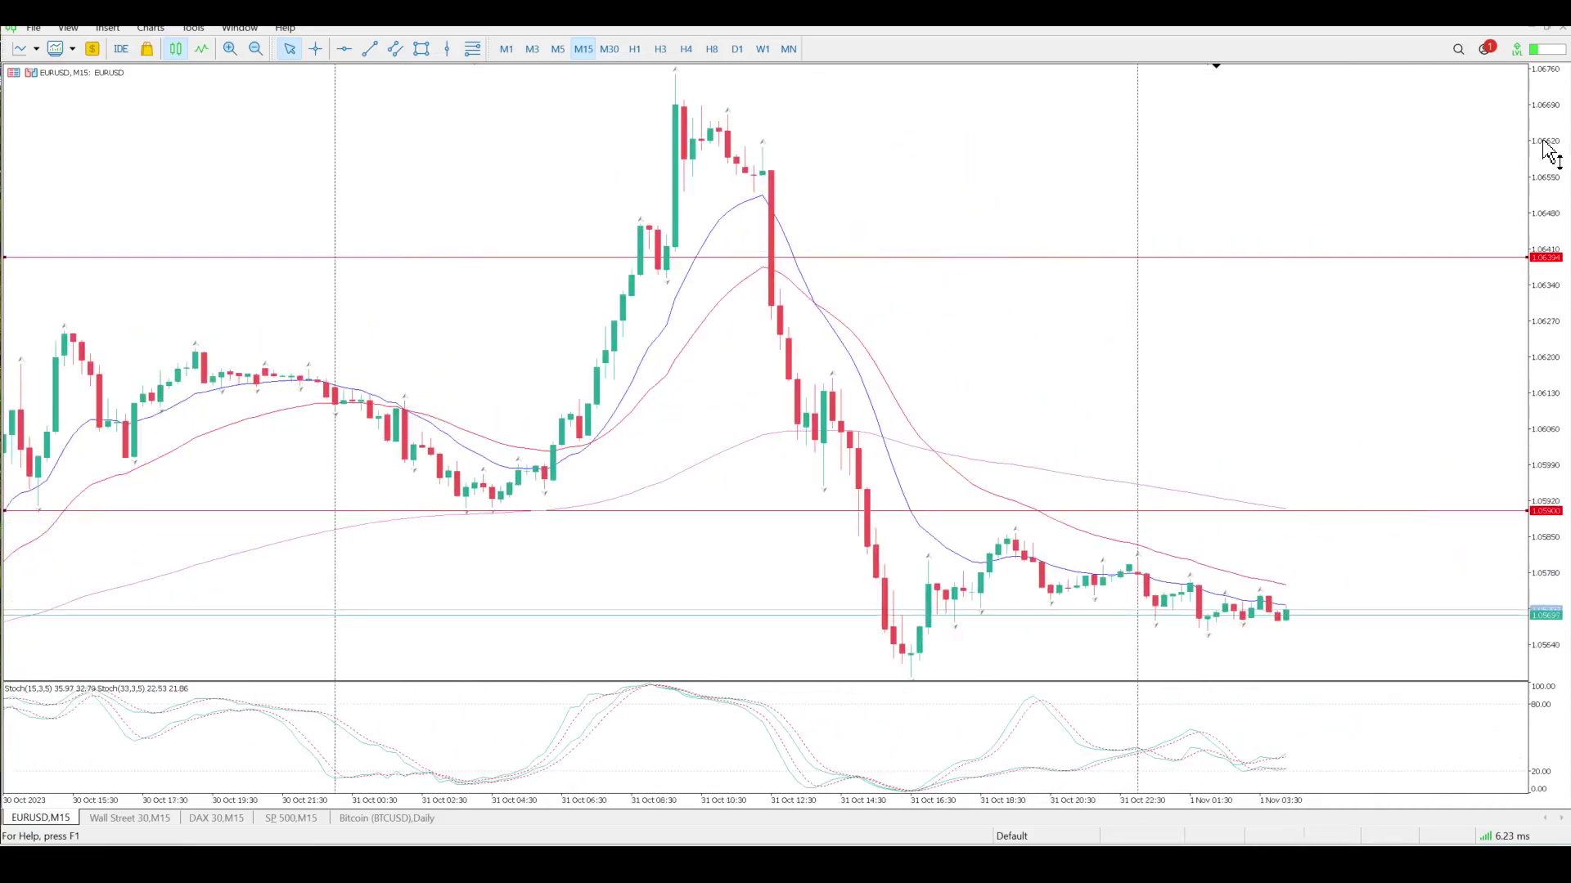
left_click_drag(1543, 163, 1530, 539)
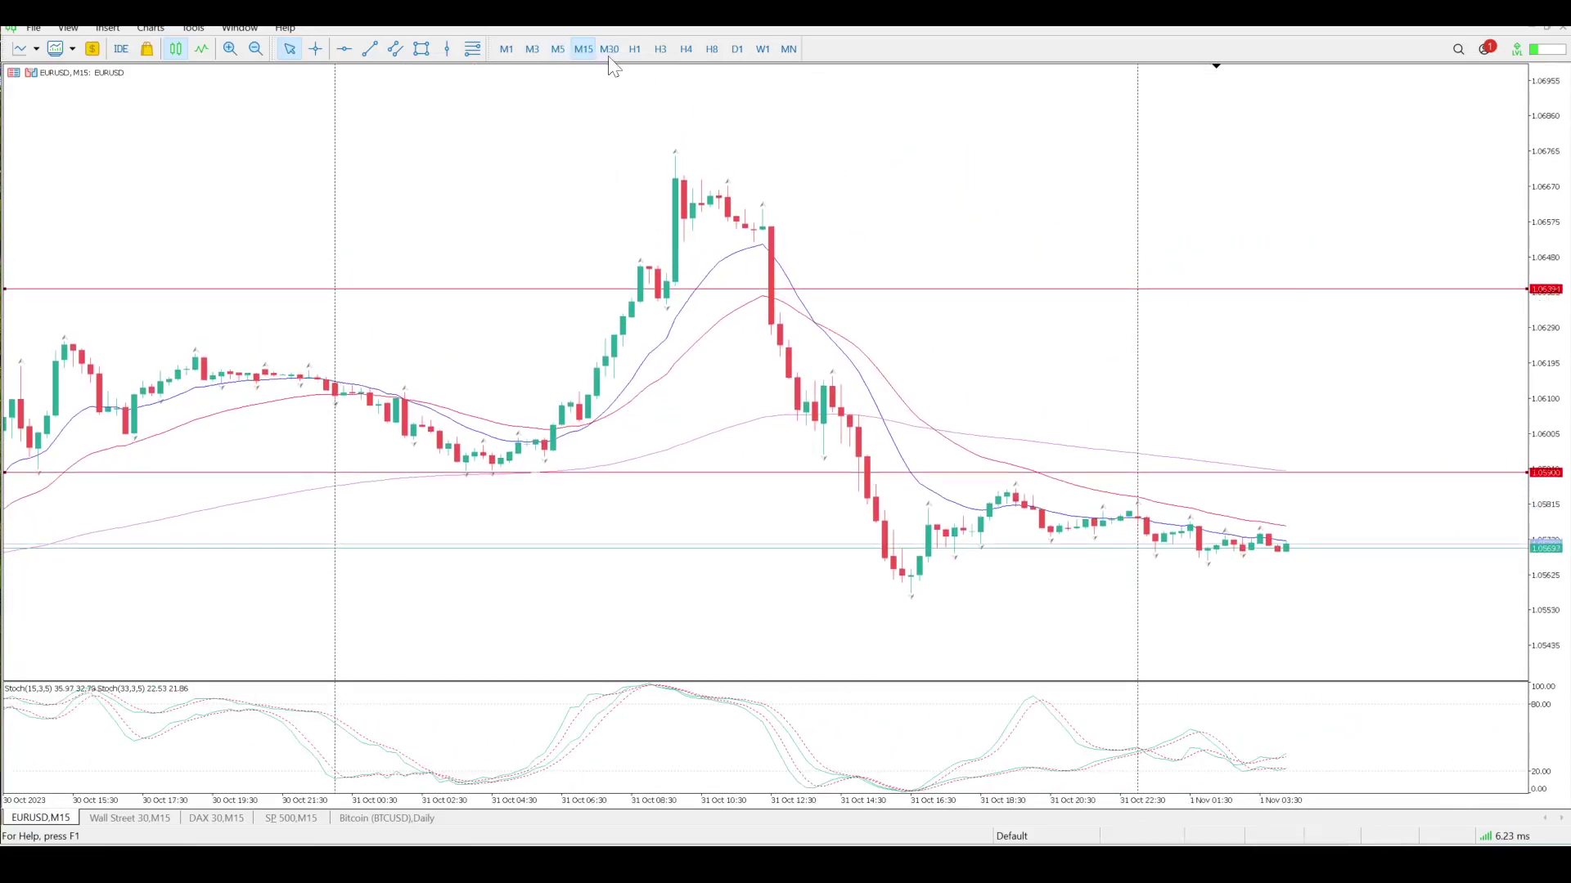
left_click(630, 51)
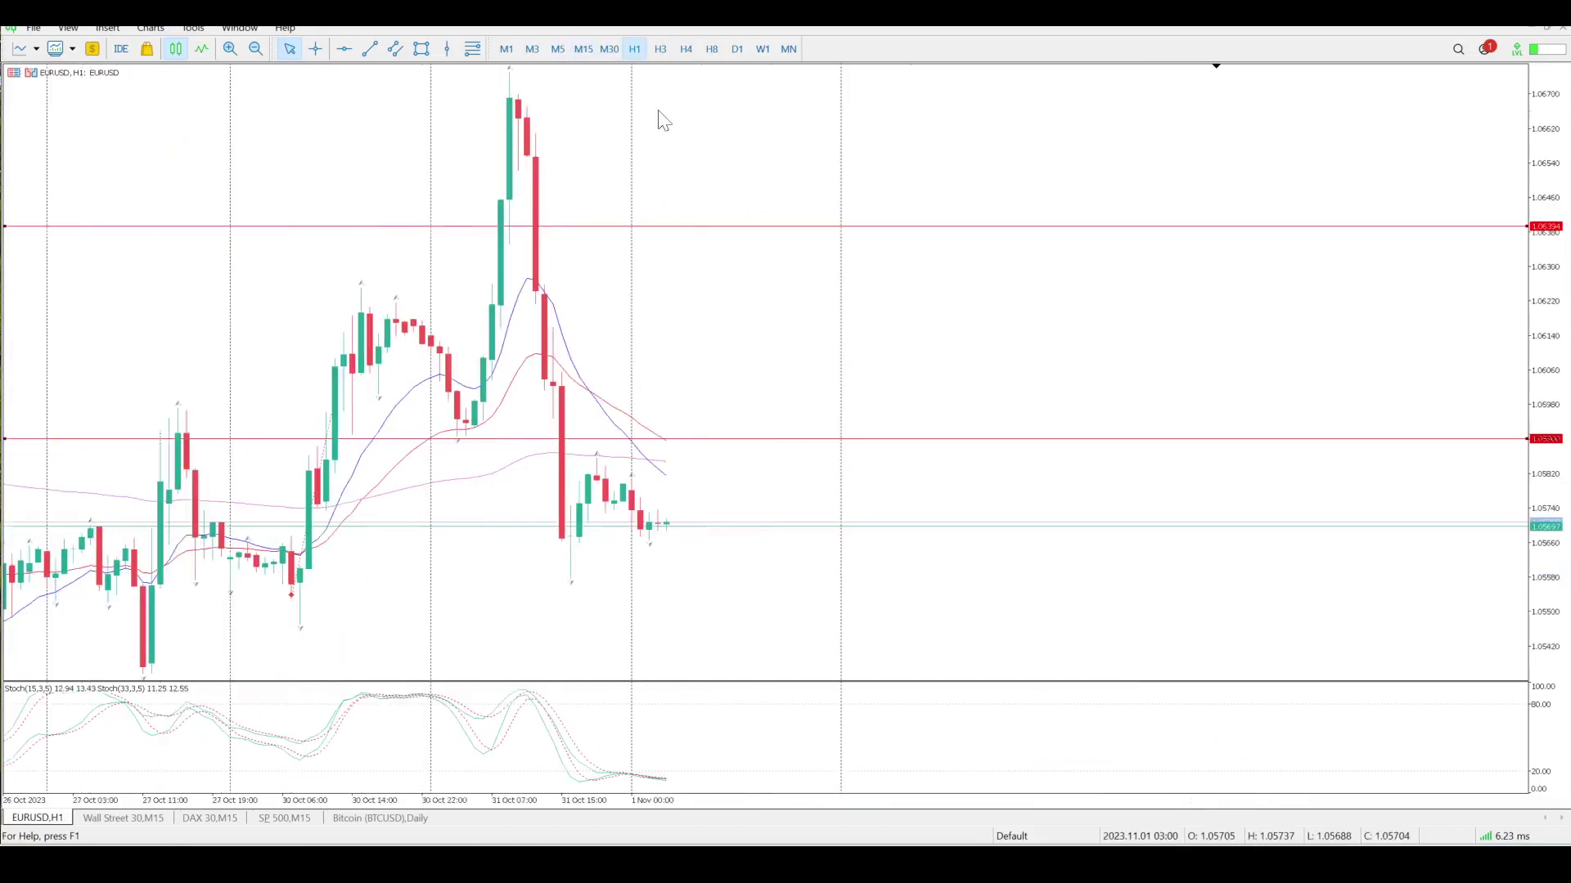
scroll(663, 121, "down", 14)
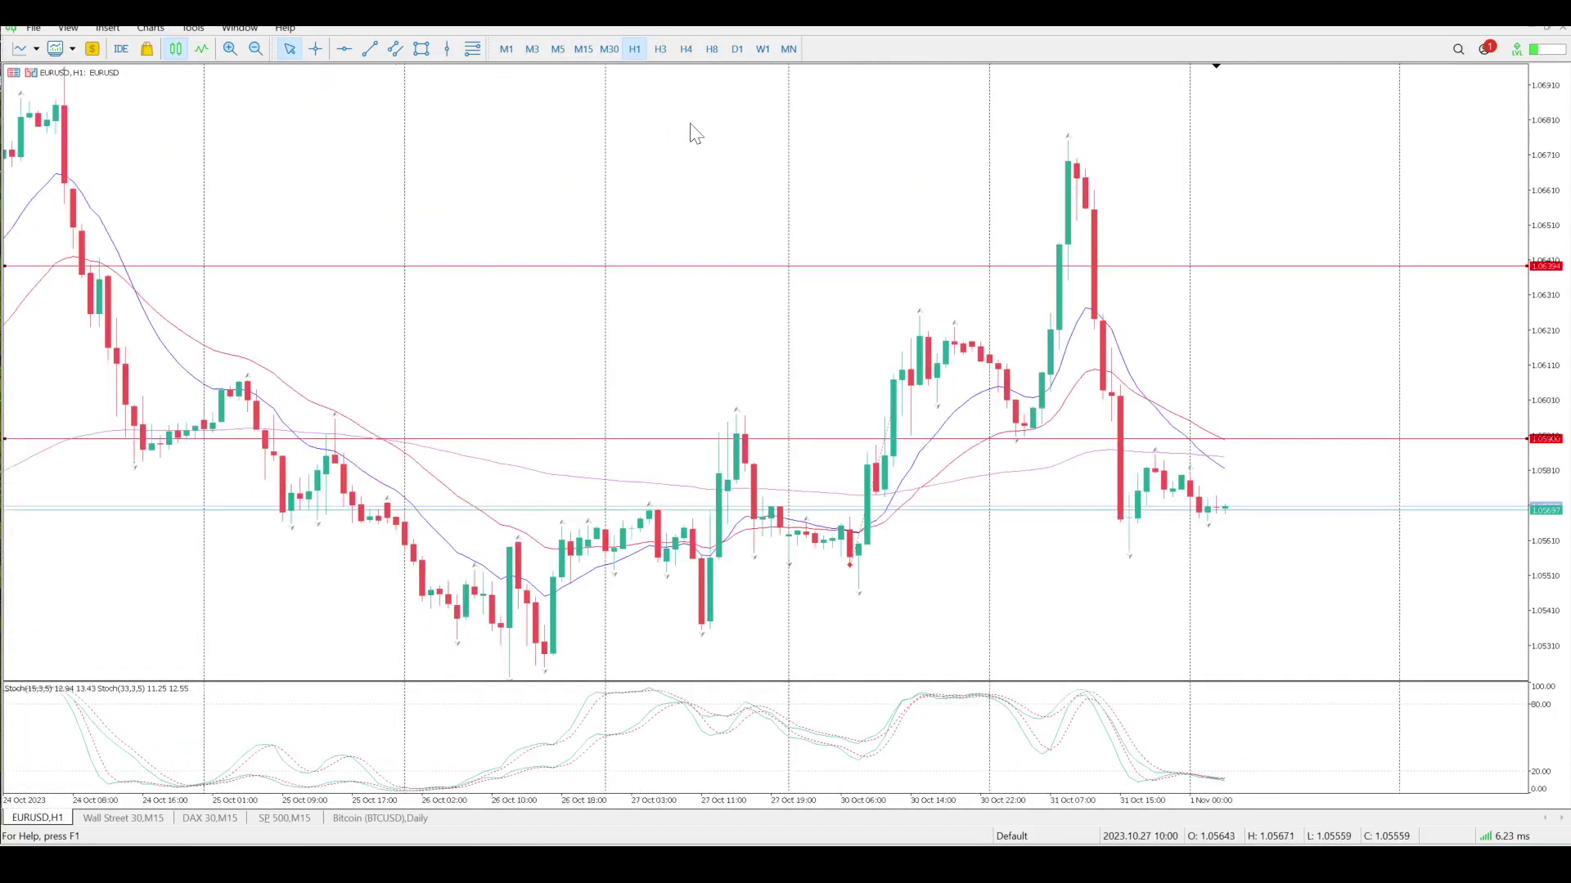
Draw a third horizontal line at 1.05651 just below price, then switch to M15.
left_click(345, 49)
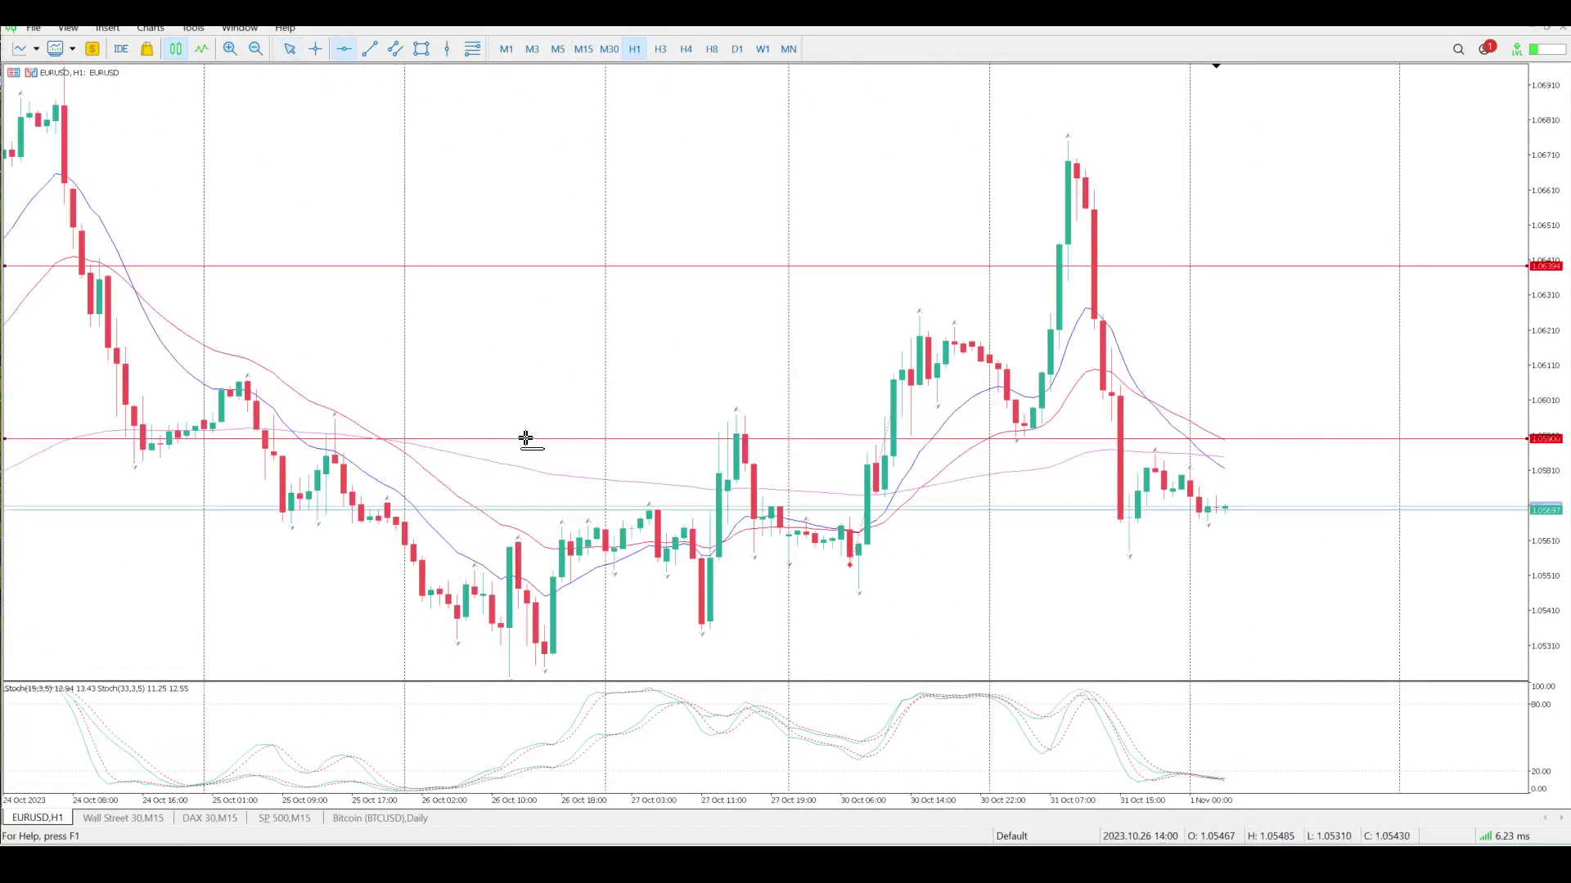
left_click_drag(526, 442, 520, 521)
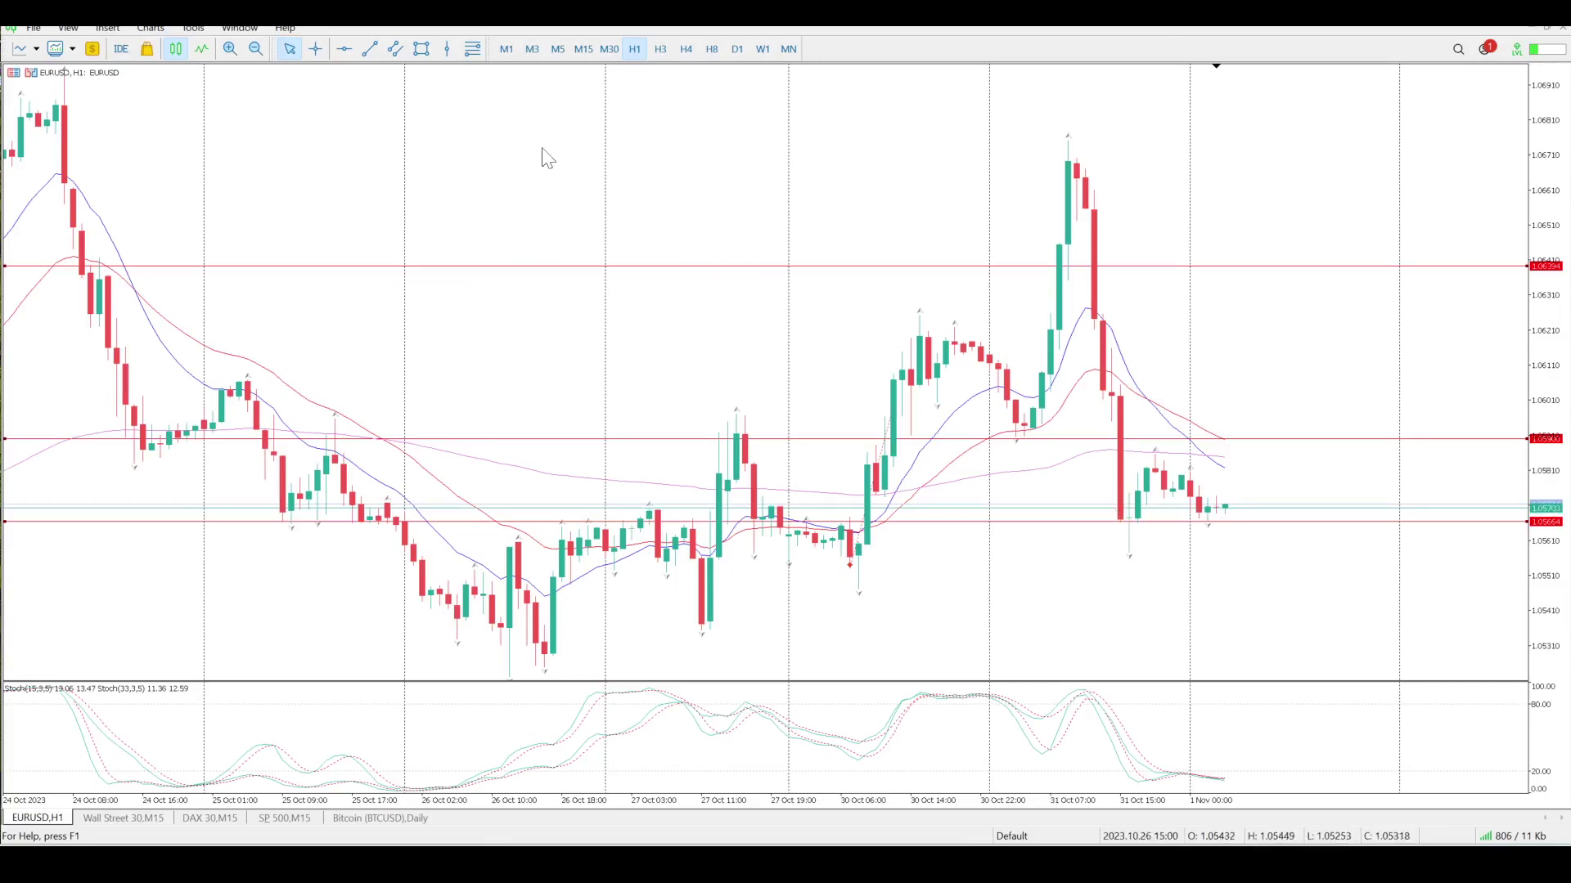
left_click(583, 49)
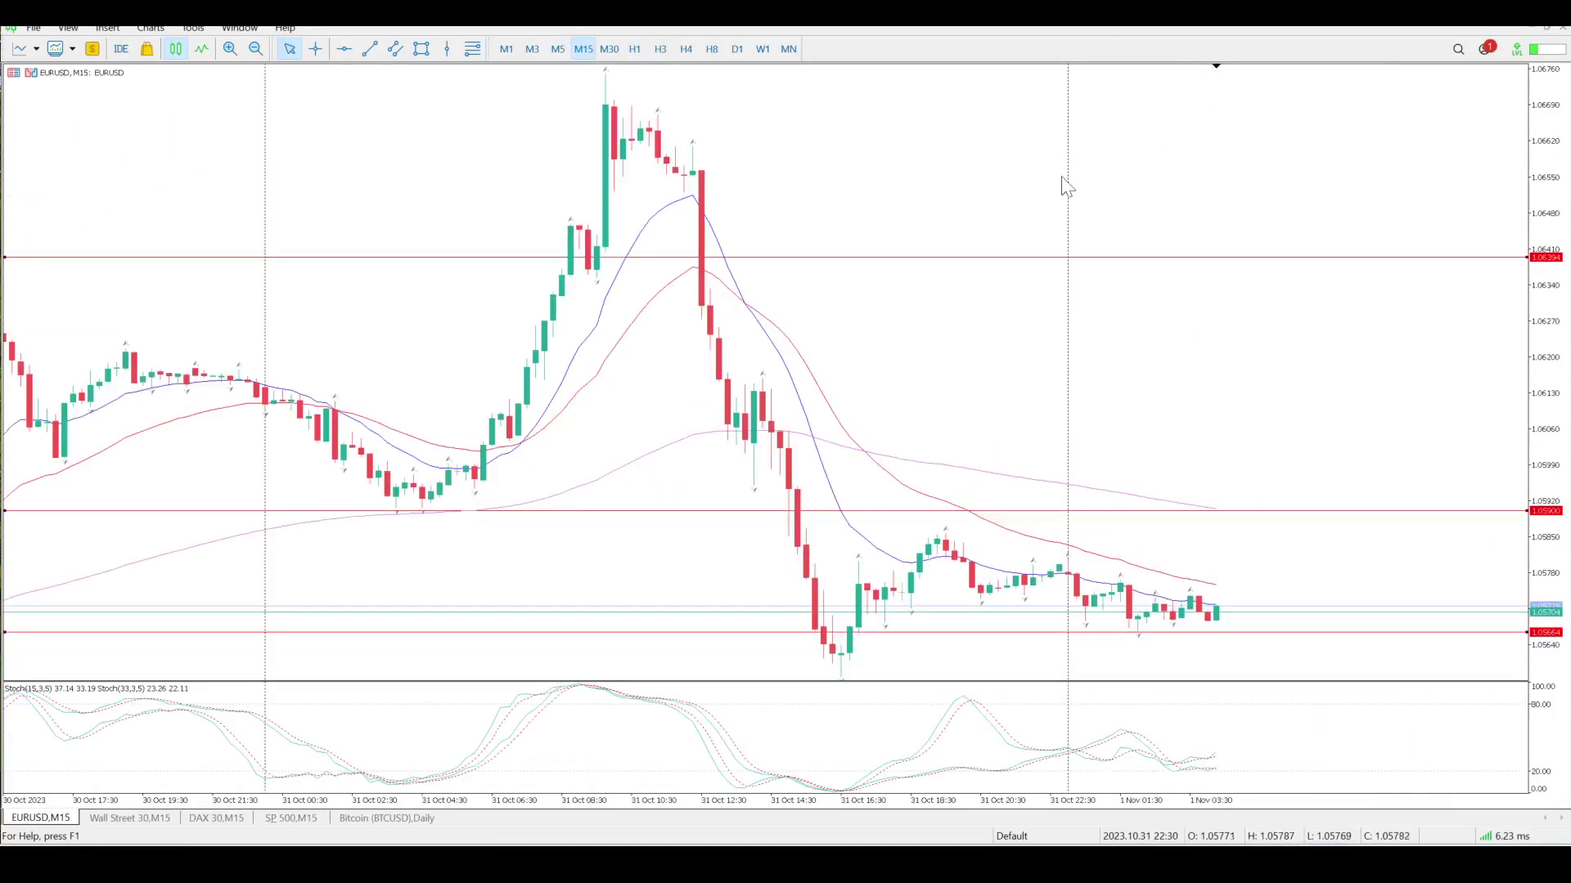
Compress the M15 price scale to about 1.0535–1.0703 so all three red lines show.
left_click_drag(1543, 113, 1490, 449)
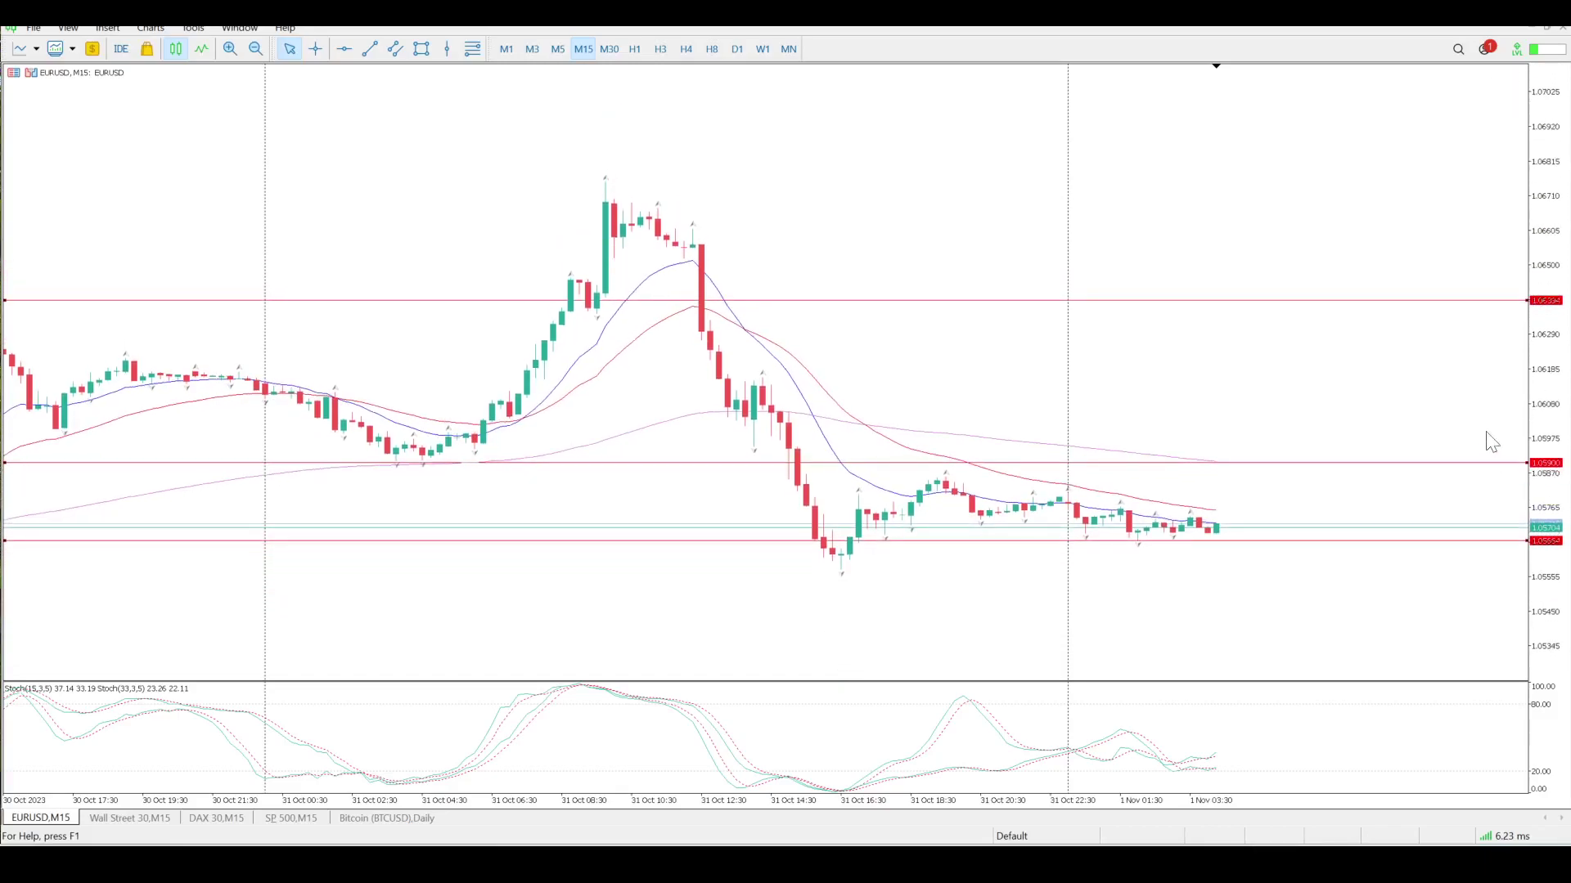